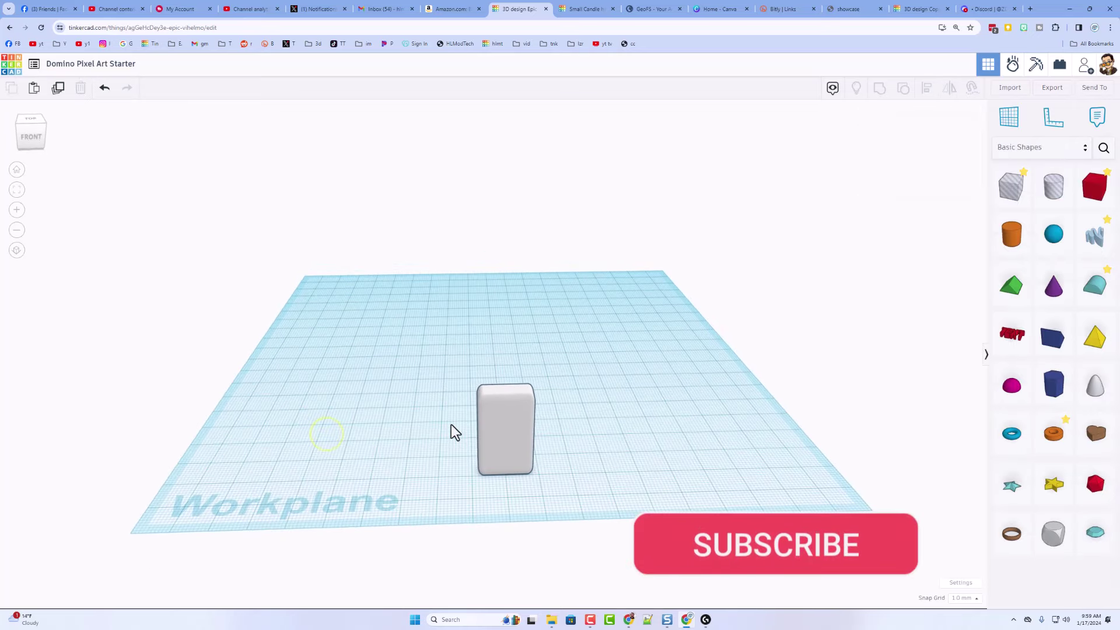
Step: Save the selected domino block to Your Creations as a custom shape named 'Domino'
left_click(499, 420)
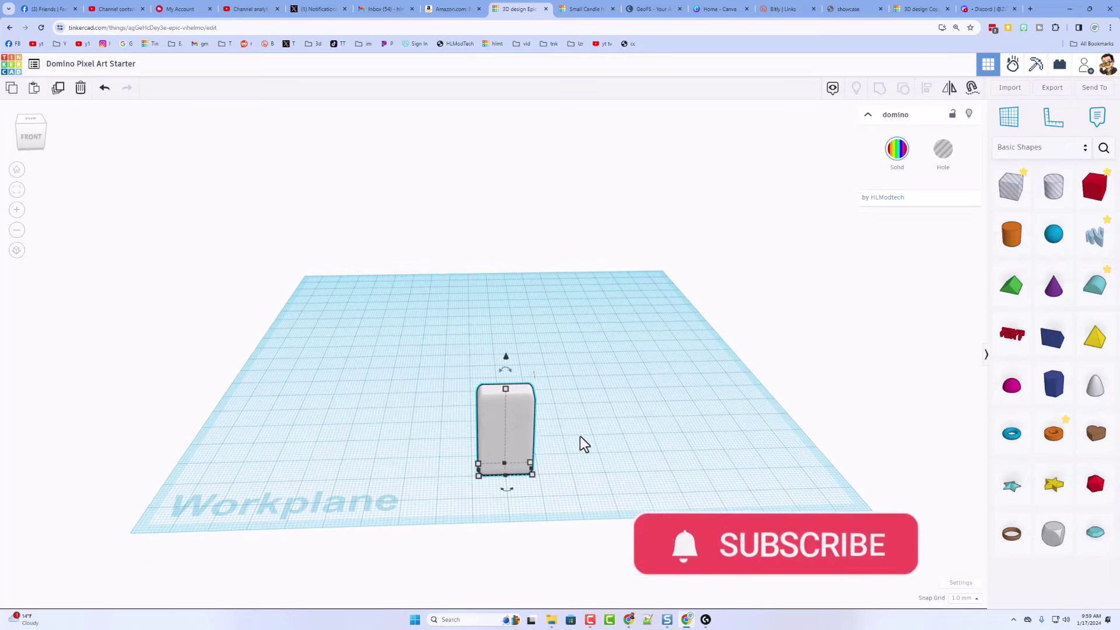
mouse_move(585, 434)
right_mouse_down()
mouse_move(402, 448)
mouse_move(440, 453)
mouse_move(404, 452)
mouse_move(450, 434)
right_mouse_up()
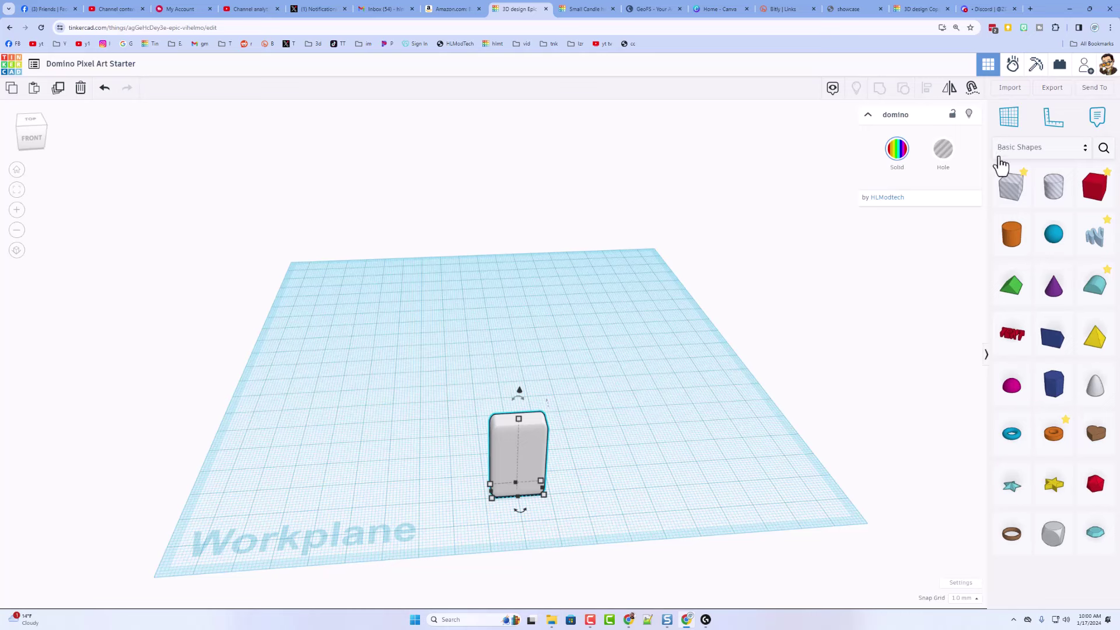
left_click(1006, 150)
left_click(1022, 133)
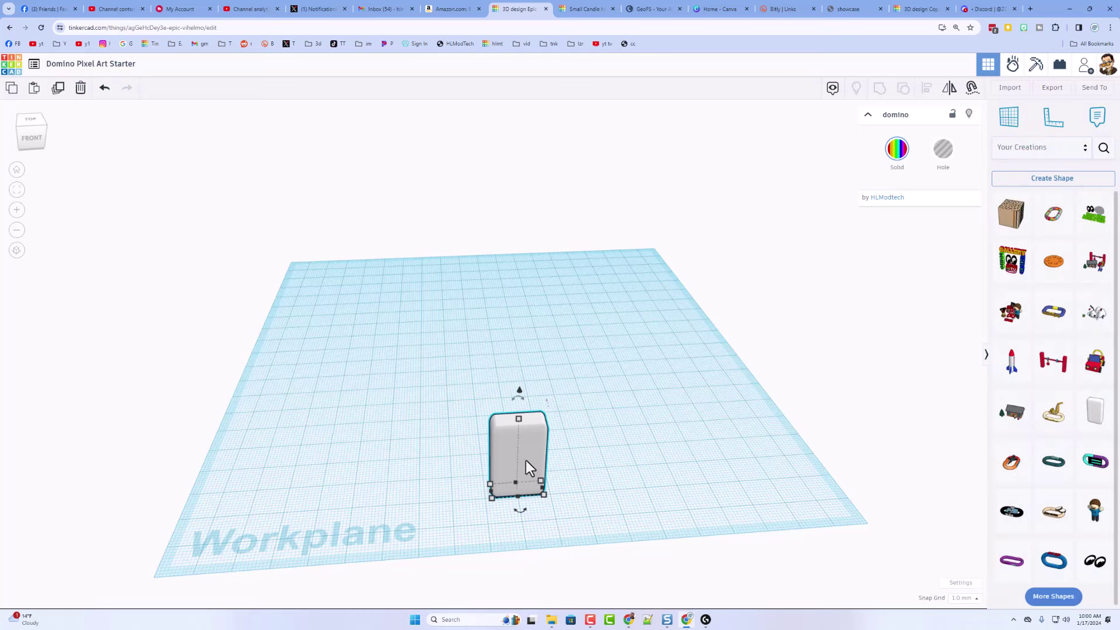
left_click(1055, 180)
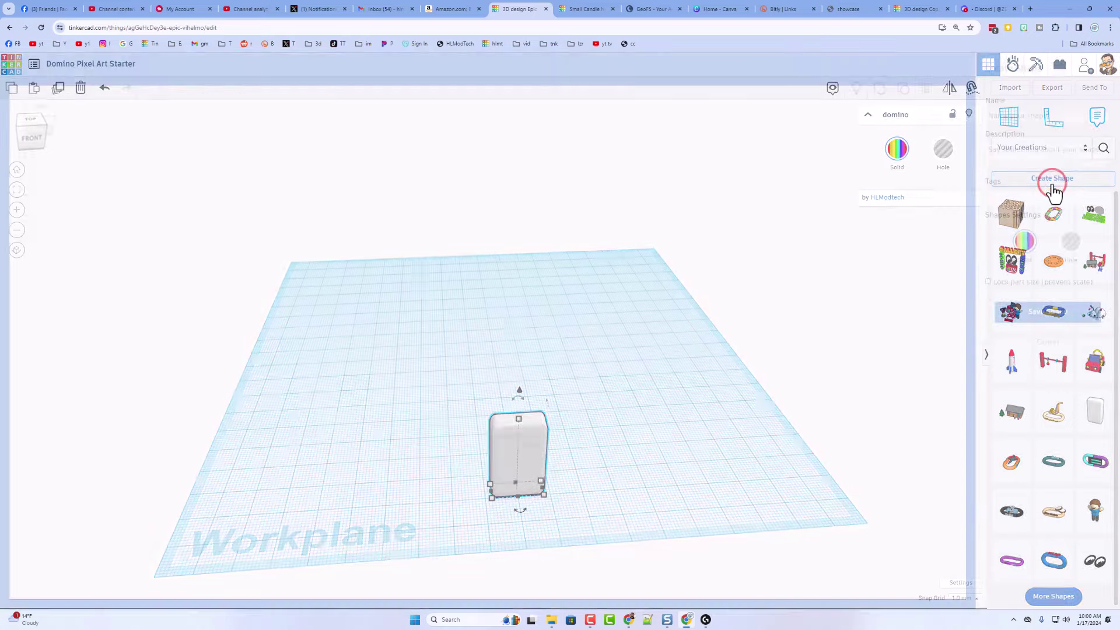
right_click_drag(619, 441, 660, 385)
type("Don")
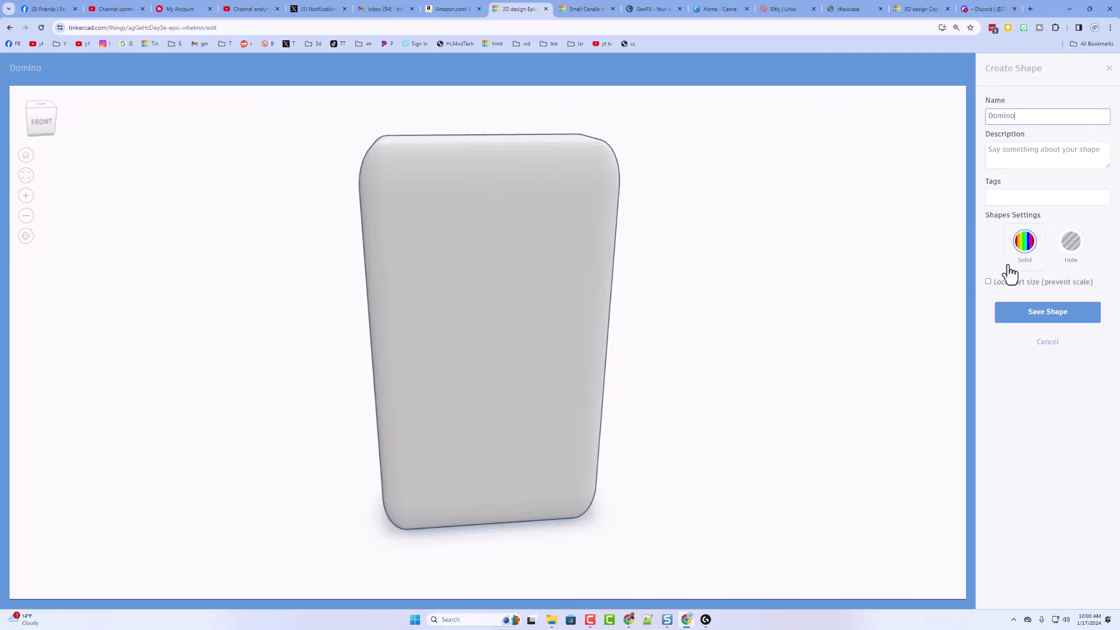
left_click(1027, 318)
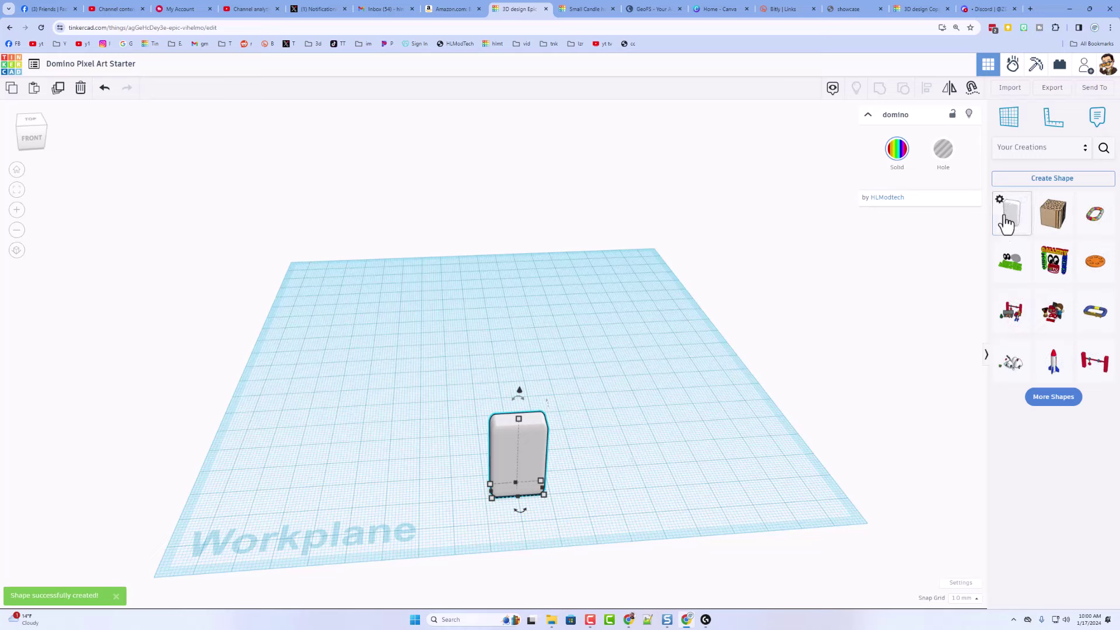
Step: Switch the shapes panel to Basic Shapes and then back to Your Creations
left_click(1030, 153)
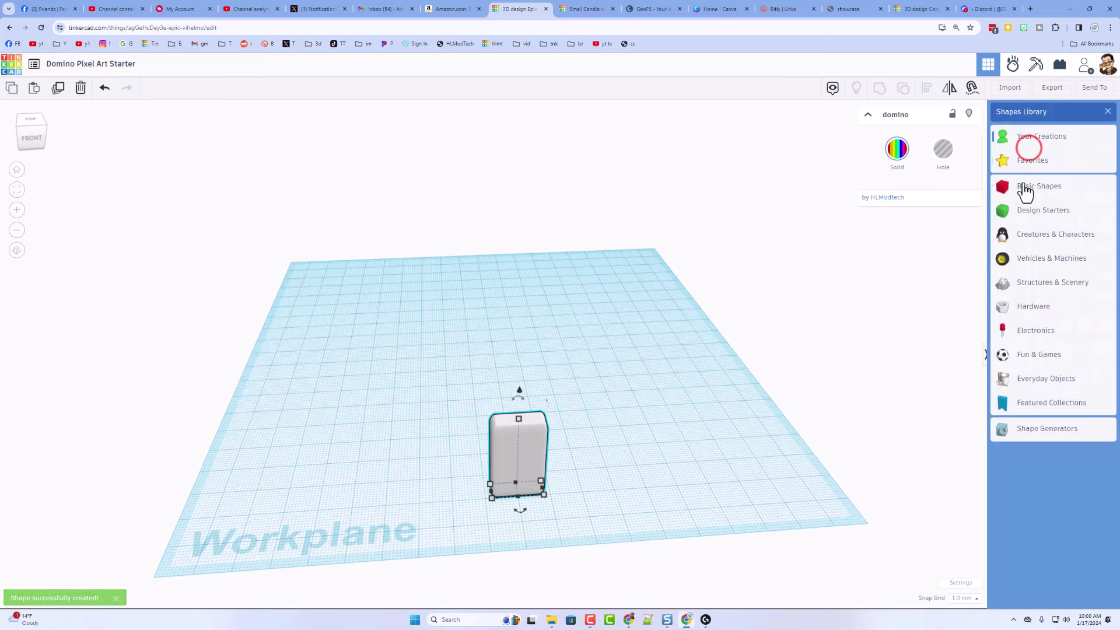
left_click(1024, 187)
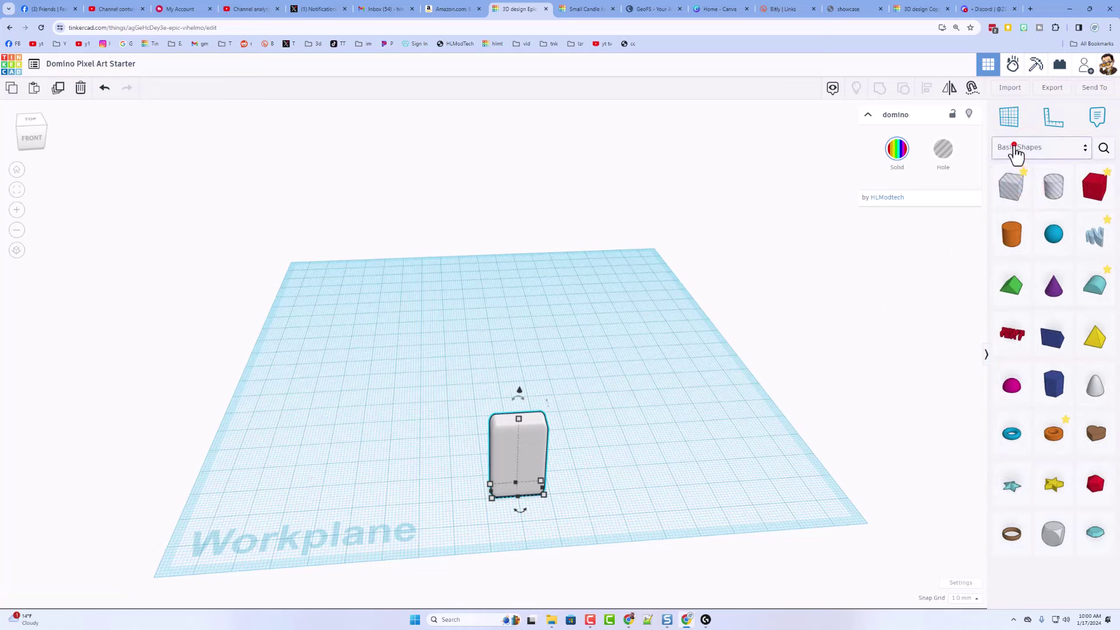
left_click(1018, 149)
left_click(1015, 138)
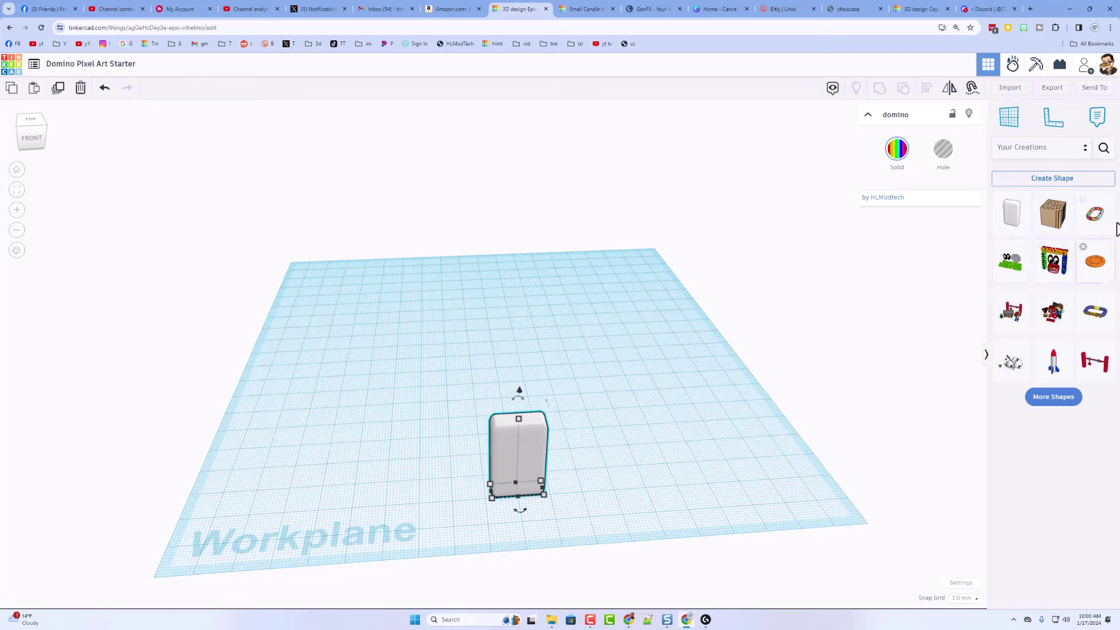
Step: Delete the saved Domino shape from Your Creations and confirm the deletion
left_click(1000, 205)
left_click(1016, 231)
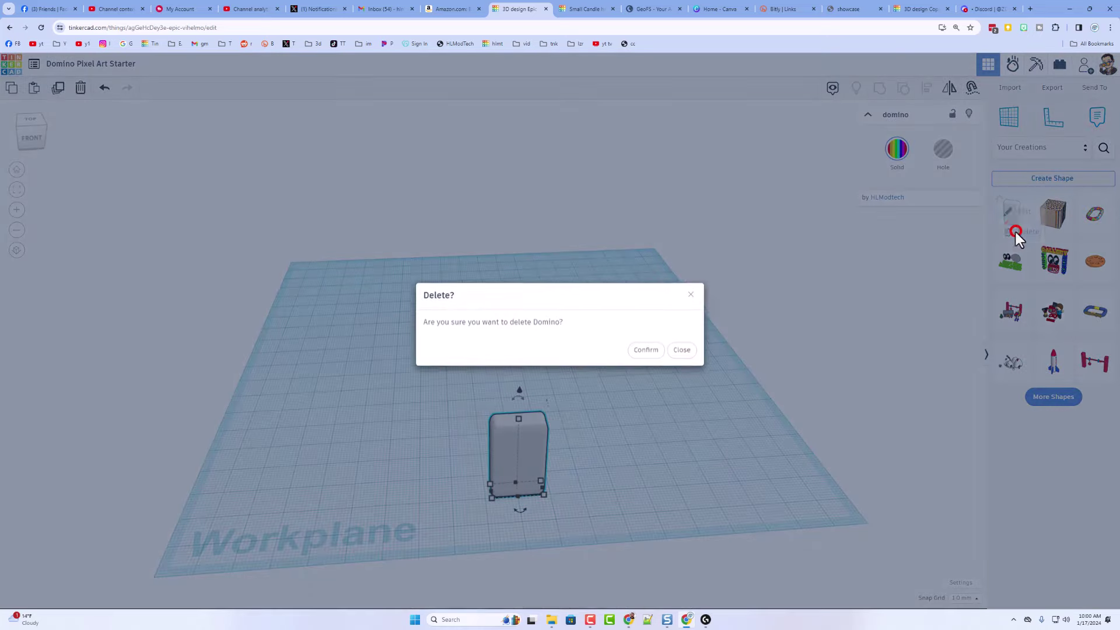
left_click(646, 360)
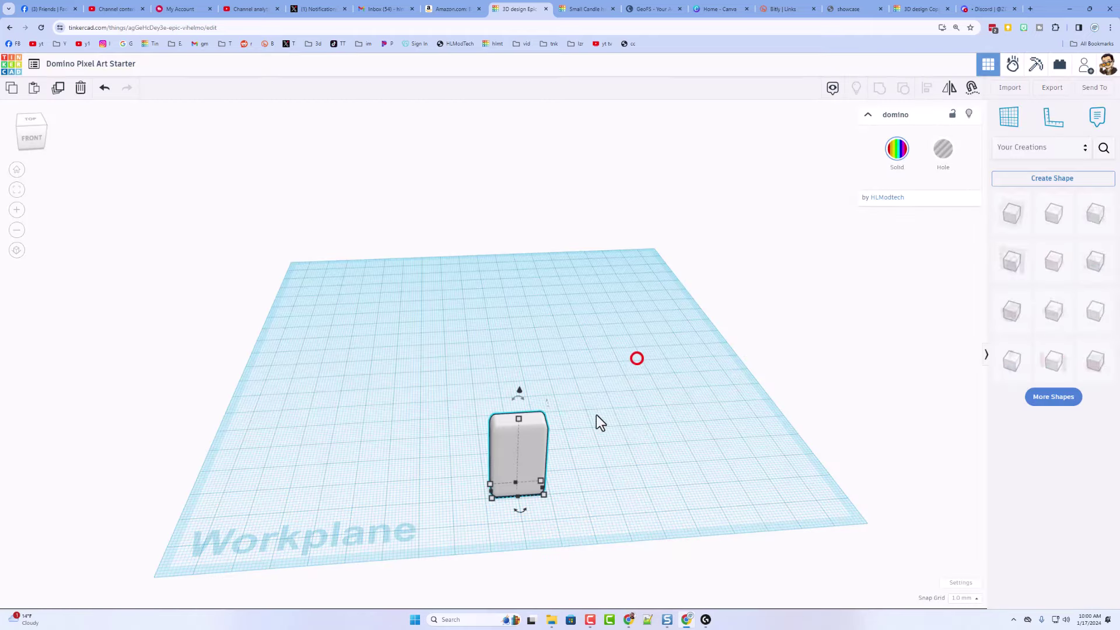
right_click_drag(596, 423, 672, 350)
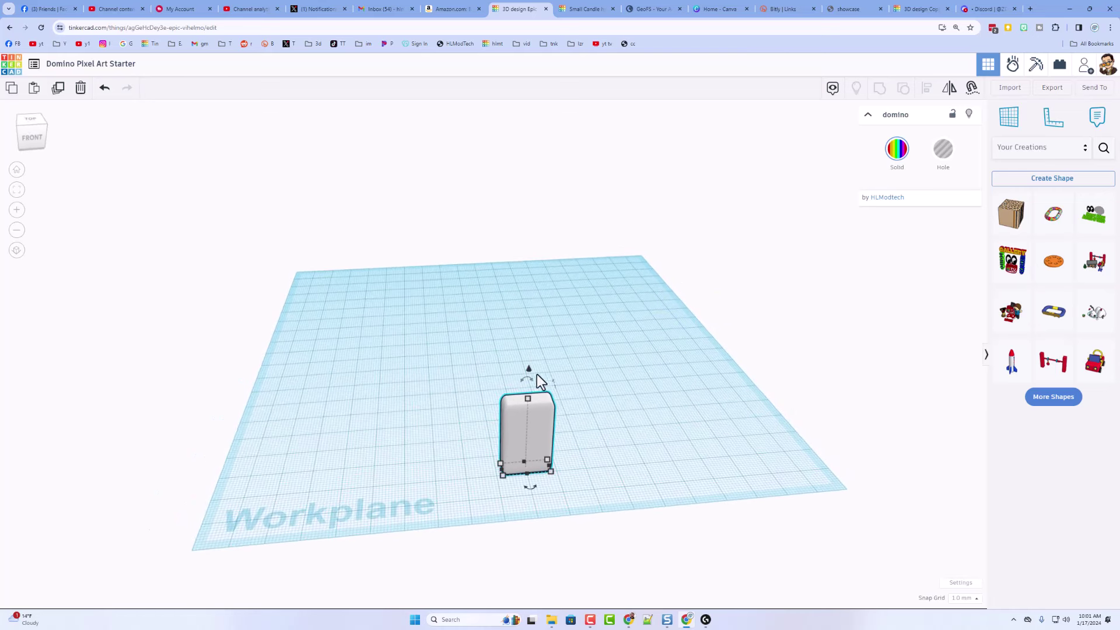
Step: Set the snap grid to 5.0 mm and the workplane width to 1000 mm
left_click(961, 599)
left_click(958, 566)
left_click(955, 584)
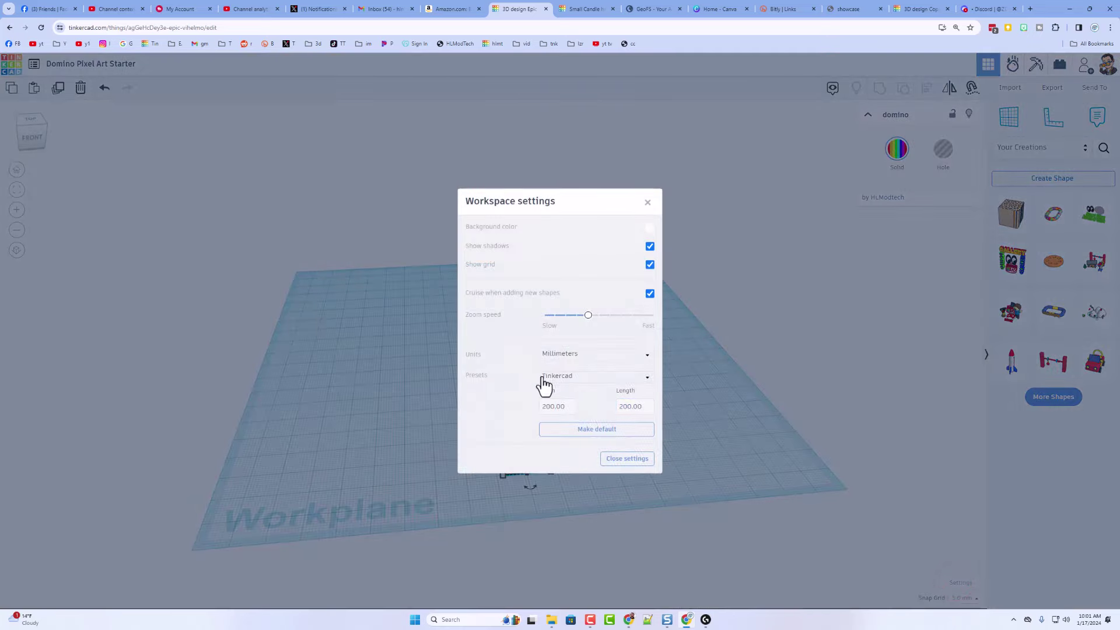
key("BackSpace")
type("10")
left_click(622, 408)
left_click(318, 403)
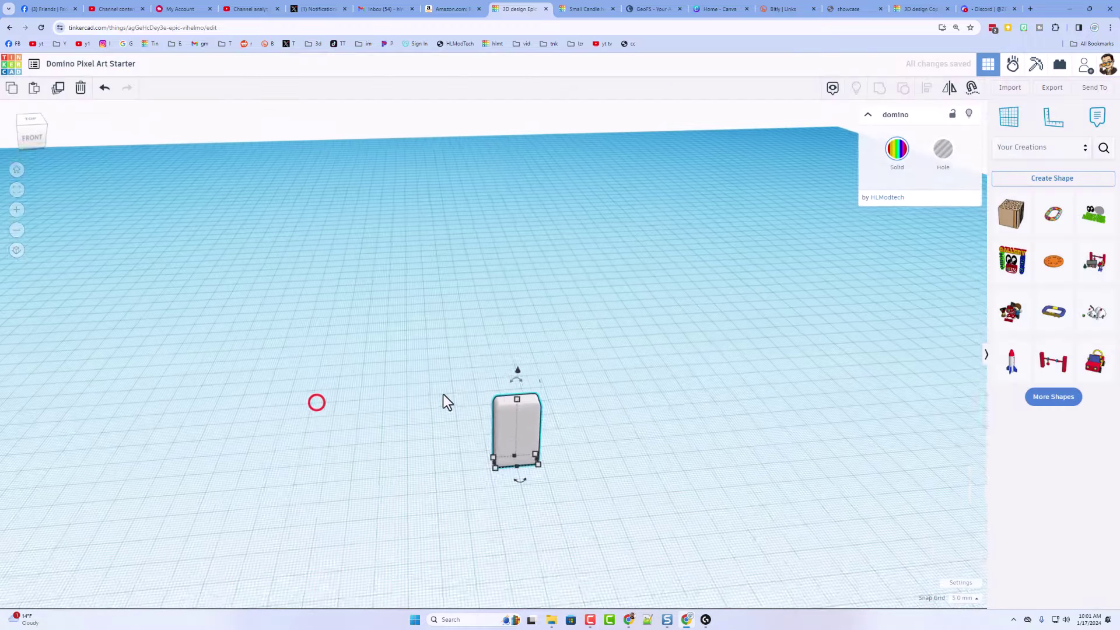
Step: Move the domino toward the front edge of the enlarged workplane
scroll(661, 405, "down", 2)
middle_click_drag(687, 492, 626, 432)
right_click_drag(626, 431, 418, 293)
left_click_drag(400, 261, 383, 446)
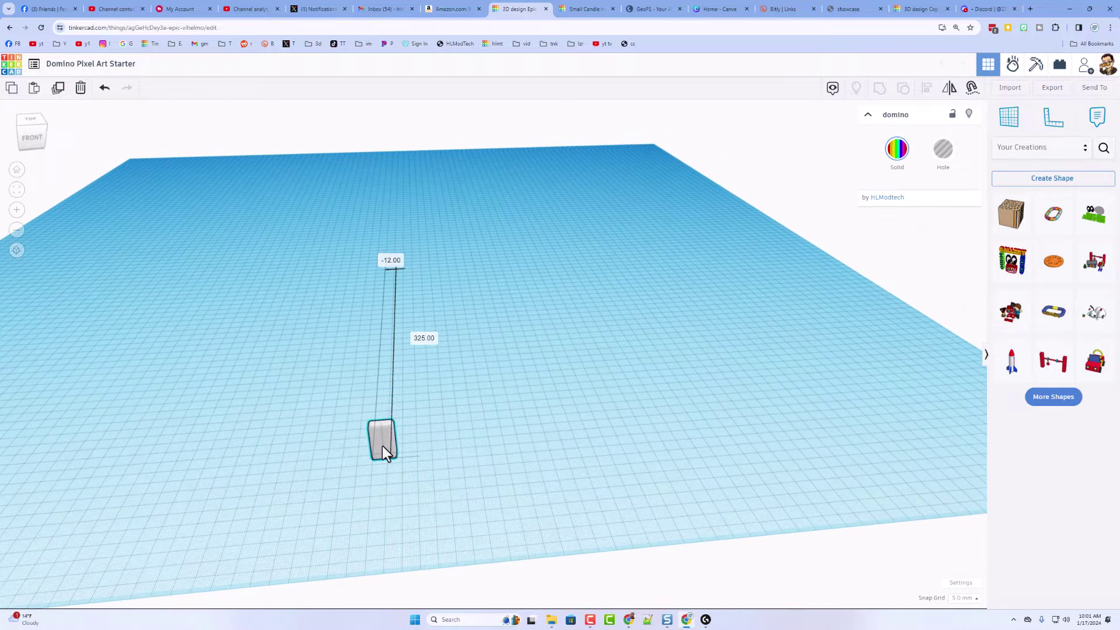
left_click(407, 538)
mouse_move(375, 506)
right_mouse_down()
mouse_move(397, 503)
mouse_move(361, 507)
right_mouse_up()
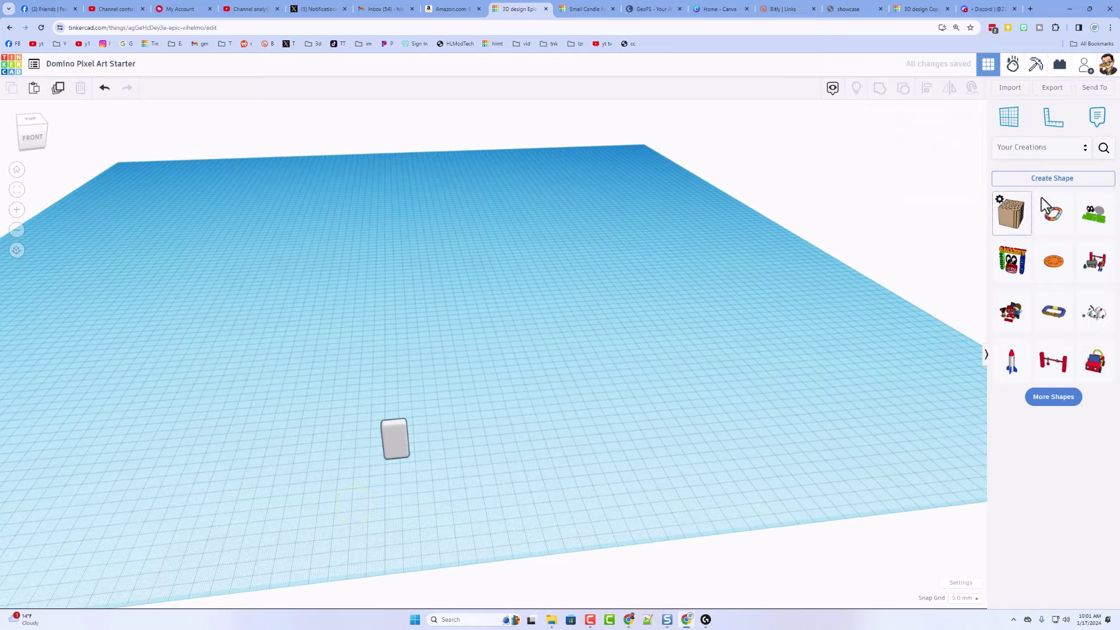
Step: Place a Basic Shapes wedge beside the domino, lengthen it, and slide it closer
left_click(1045, 149)
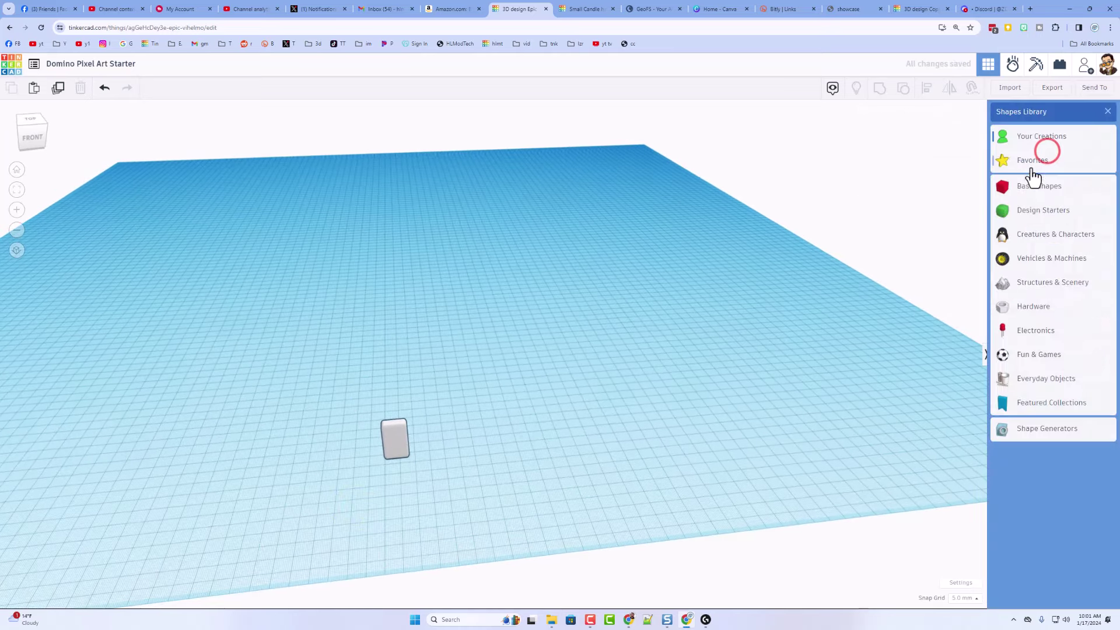
left_click(1028, 185)
left_click_drag(1038, 339, 405, 555)
right_click_drag(400, 508, 555, 563)
right_click_drag(370, 548, 675, 504)
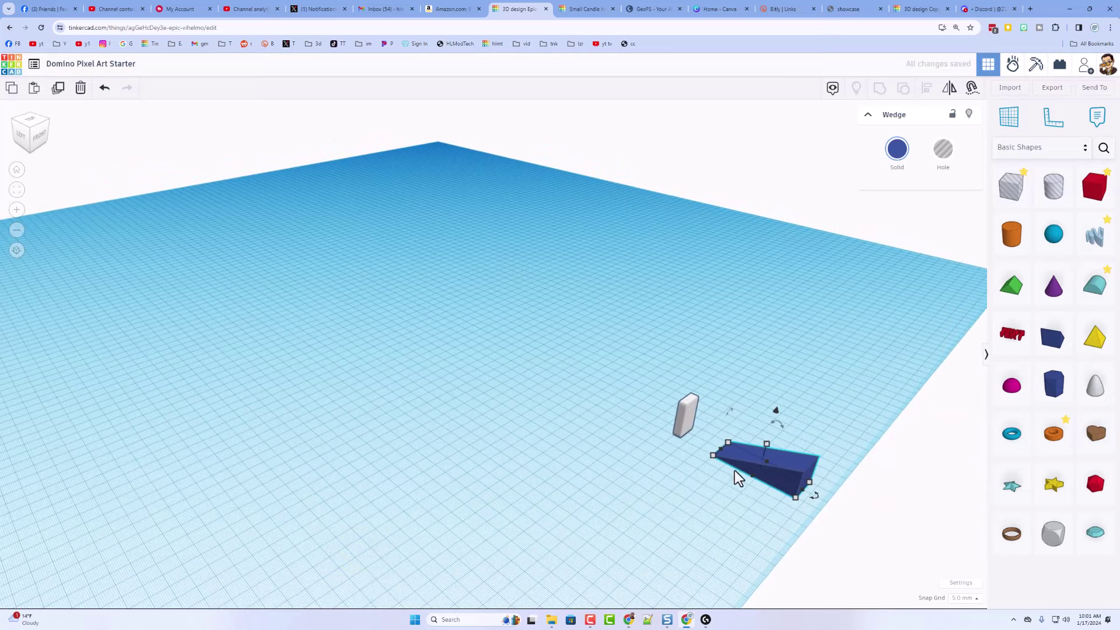
left_click_drag(740, 471, 733, 454)
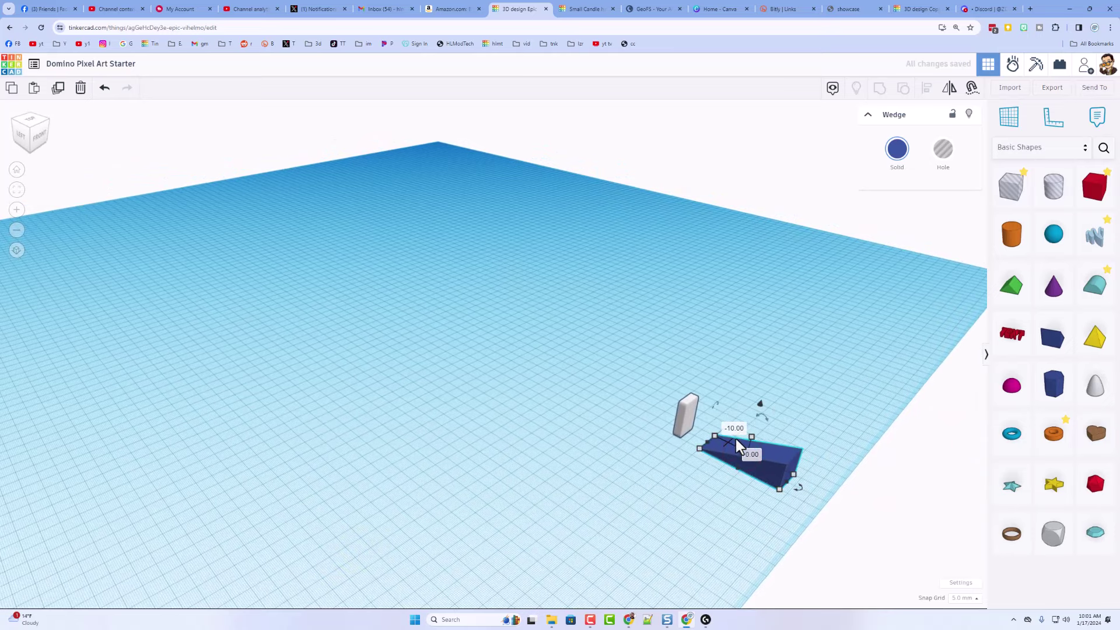
left_click(659, 474)
right_click_drag(652, 482, 654, 446)
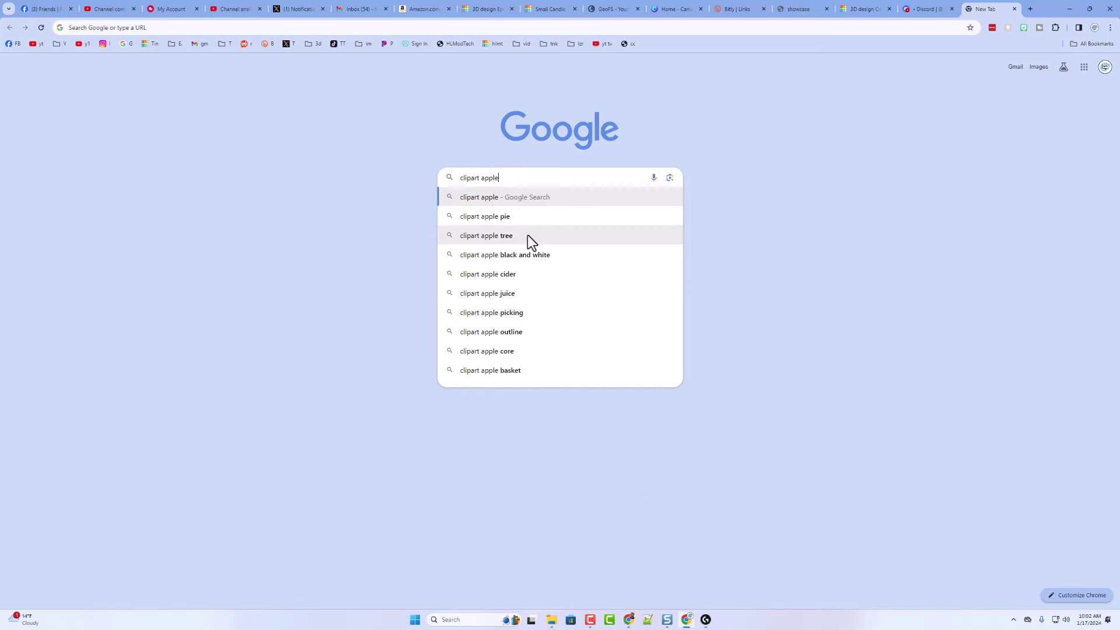
Step: Search 'clipart apple black and white', preview the Pngtree apple outline, then replace 'apple' with 'rocket'
left_click(544, 256)
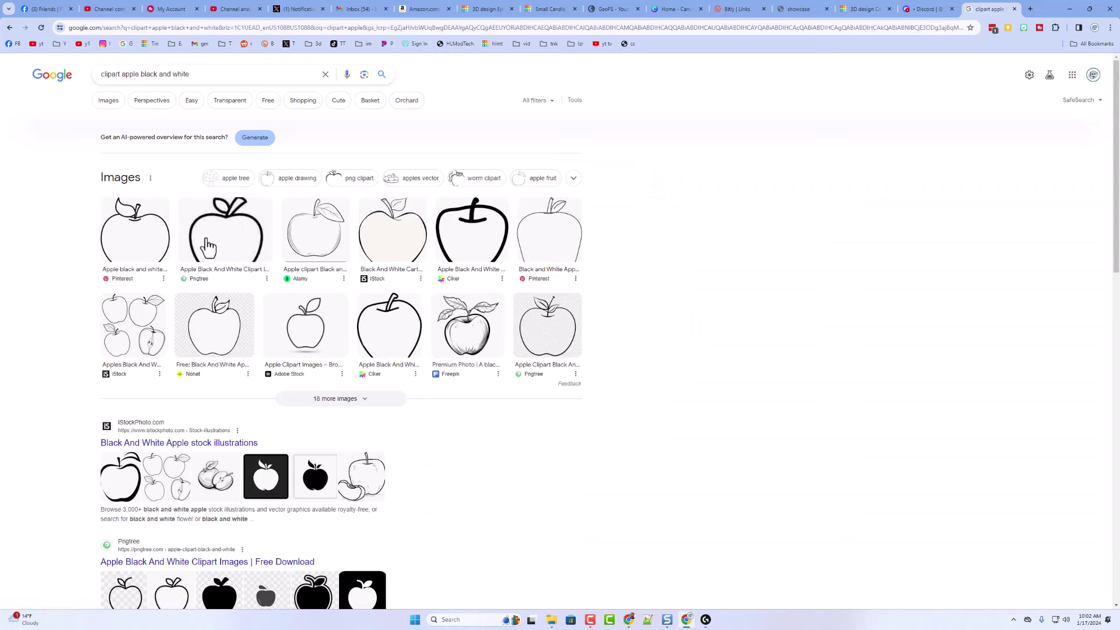
left_click(222, 249)
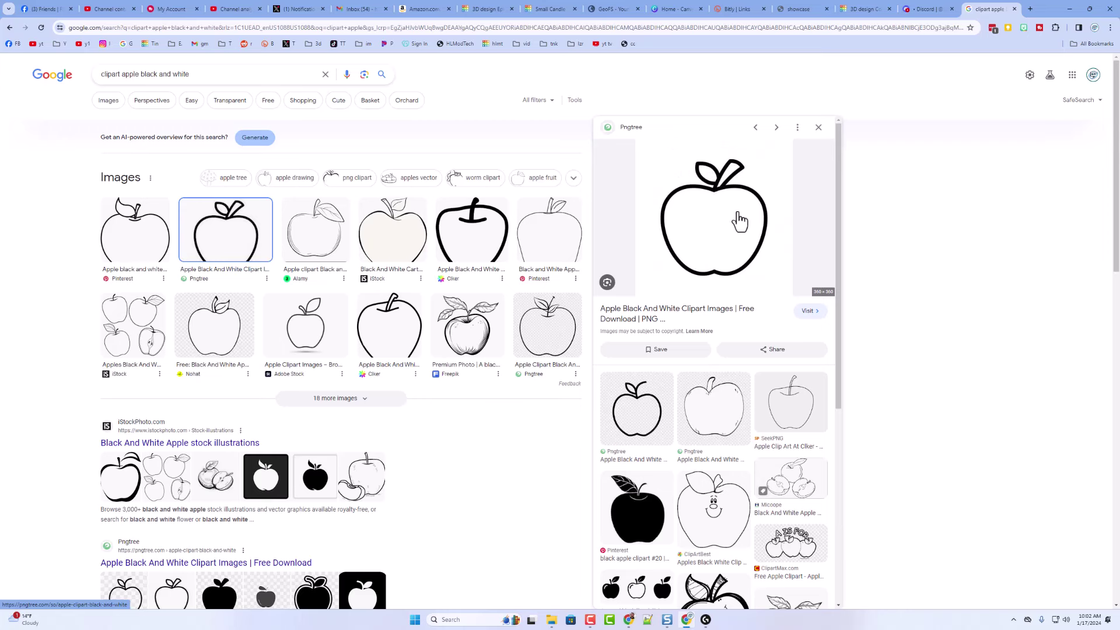
left_click(131, 73)
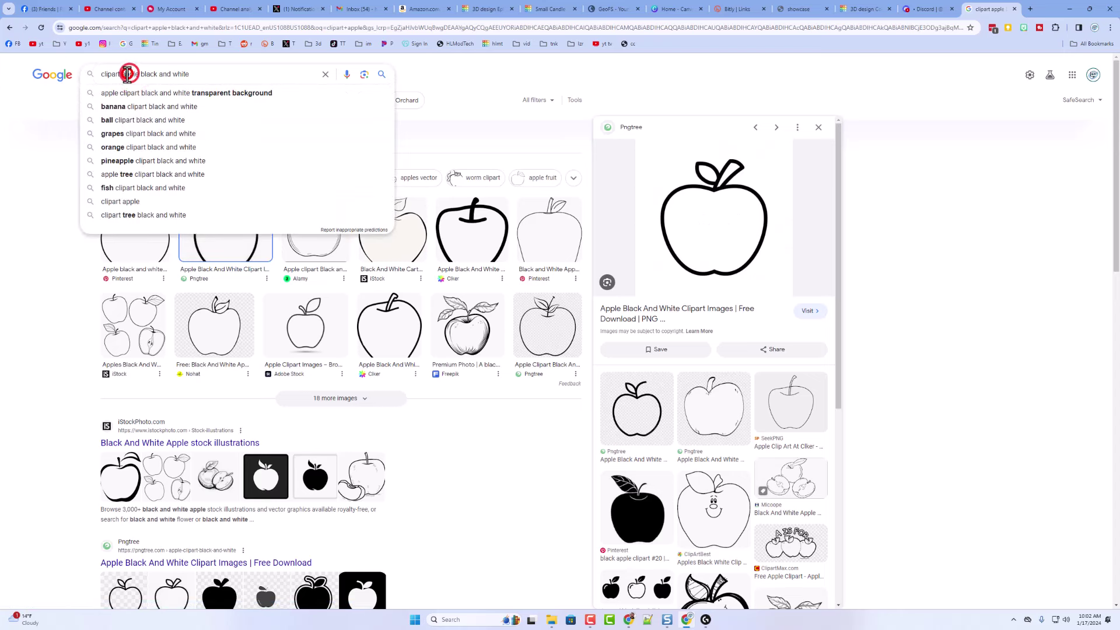
double_click(128, 74)
type("rocket")
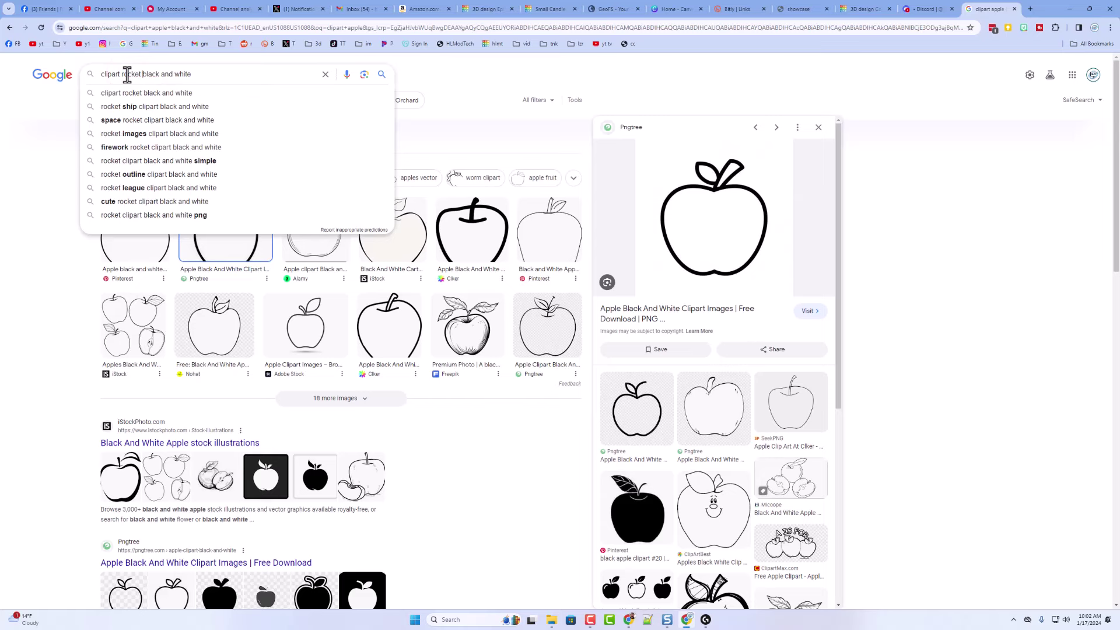
Step: Run the rocket clipart search, preview a result, then search black-and-white hot chocolate clipart
key("Return")
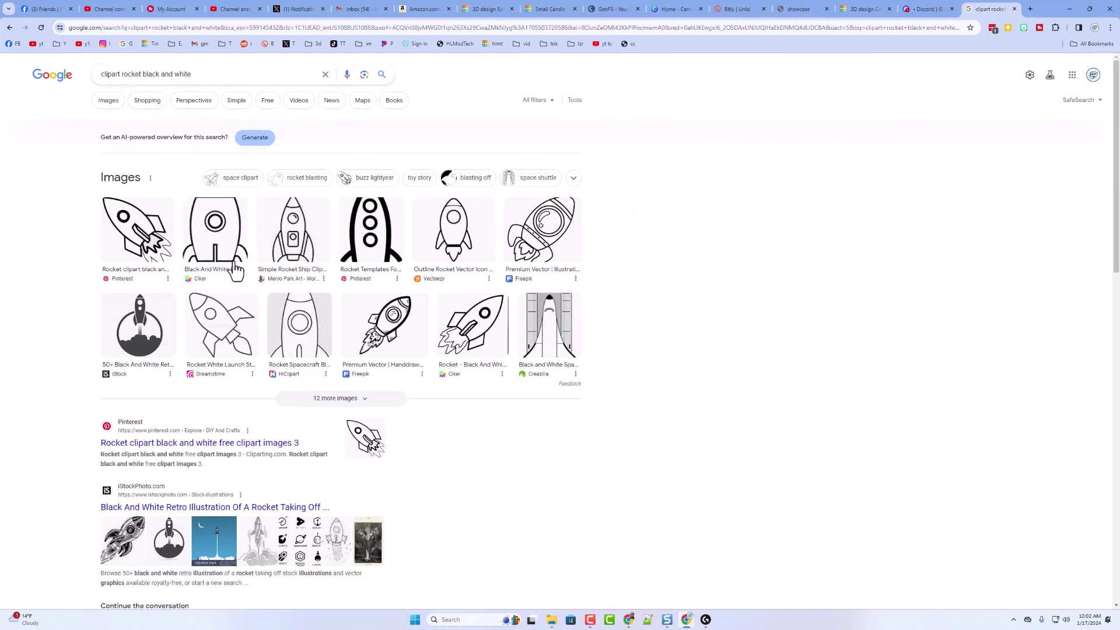
left_click(228, 235)
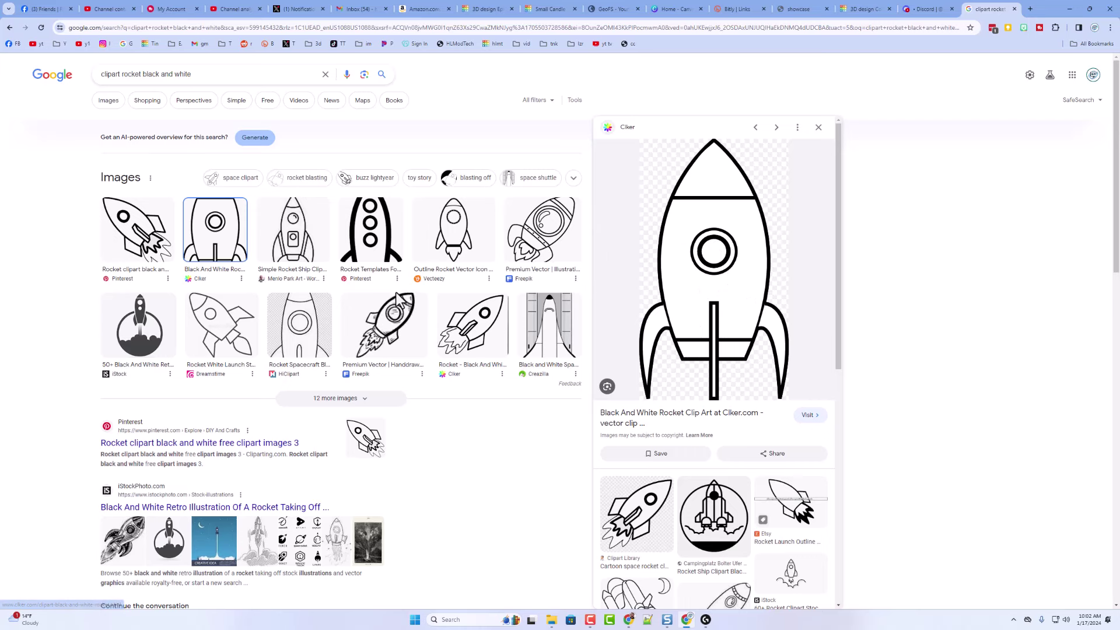
left_click(127, 74)
key("BackSpace")
type("hot ch")
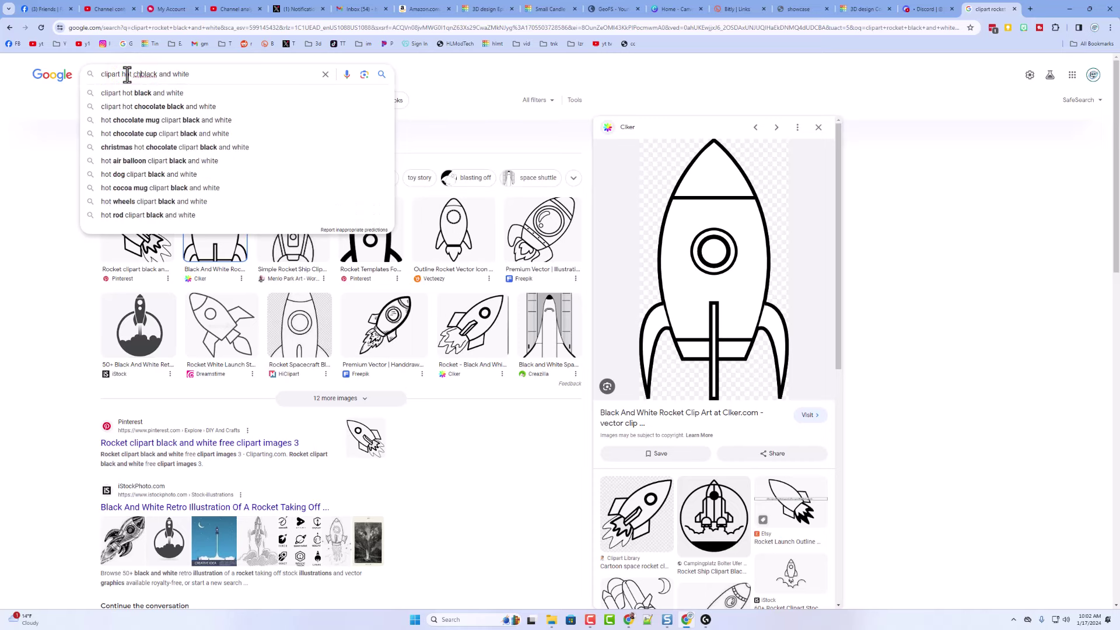
left_click(163, 109)
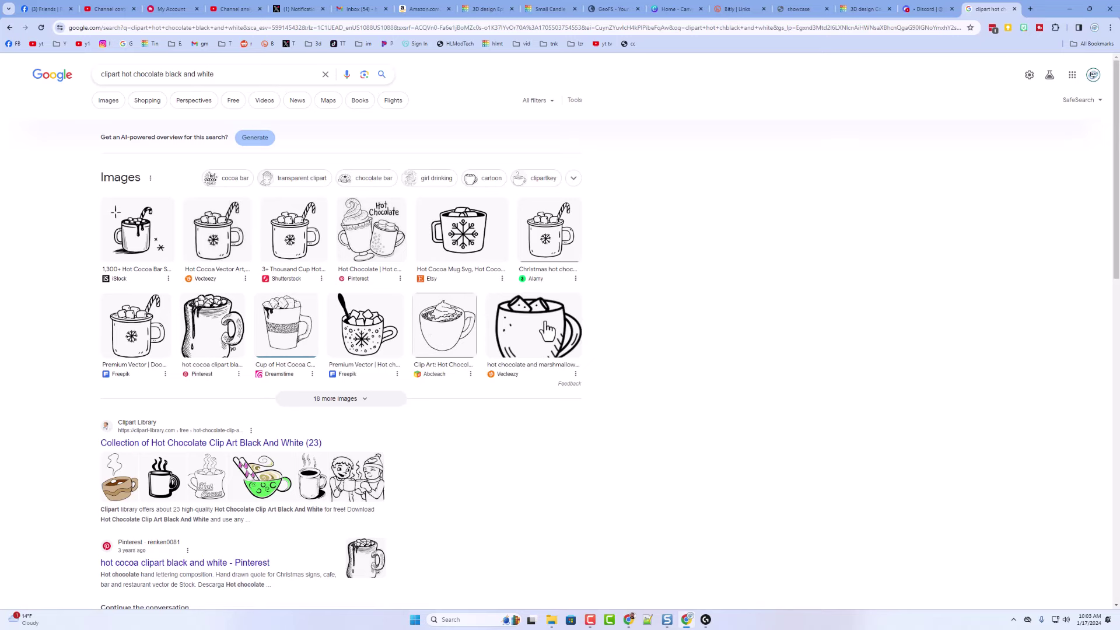
Step: Go back twice to the apple clipart results and return to the Tinkercad design
scroll(535, 269, "down", 2)
scroll(535, 269, "up", 2)
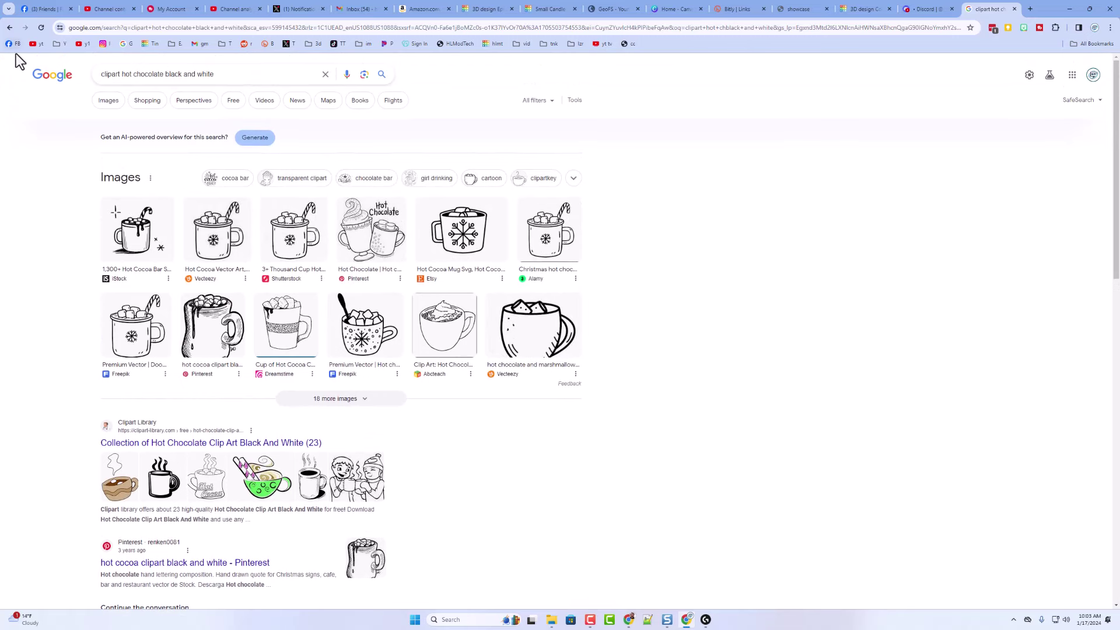
left_click(8, 29)
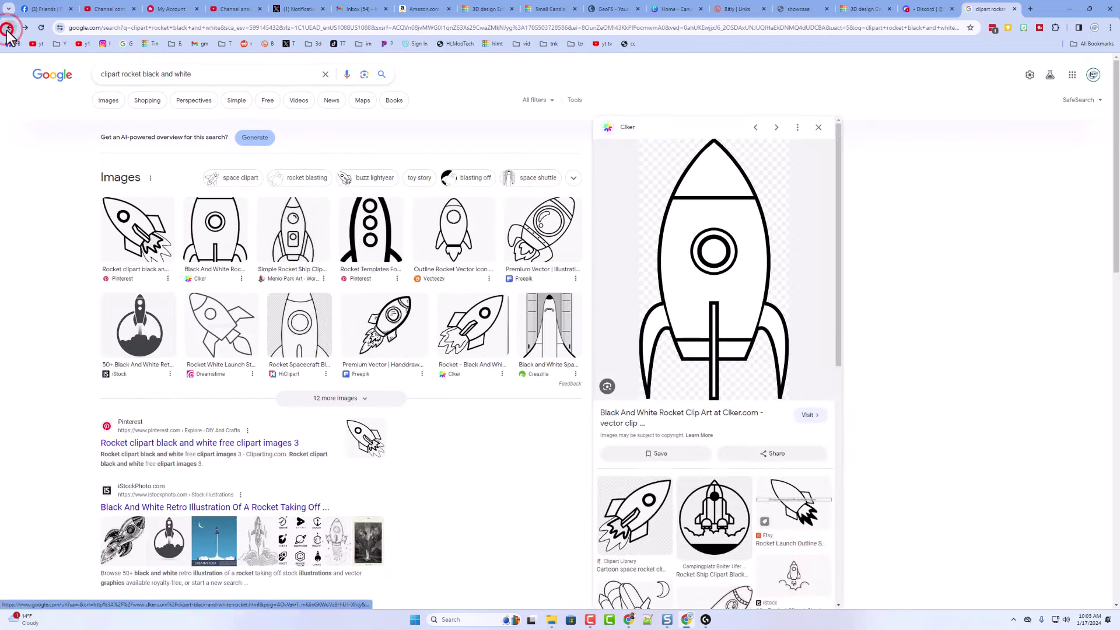
left_click(9, 28)
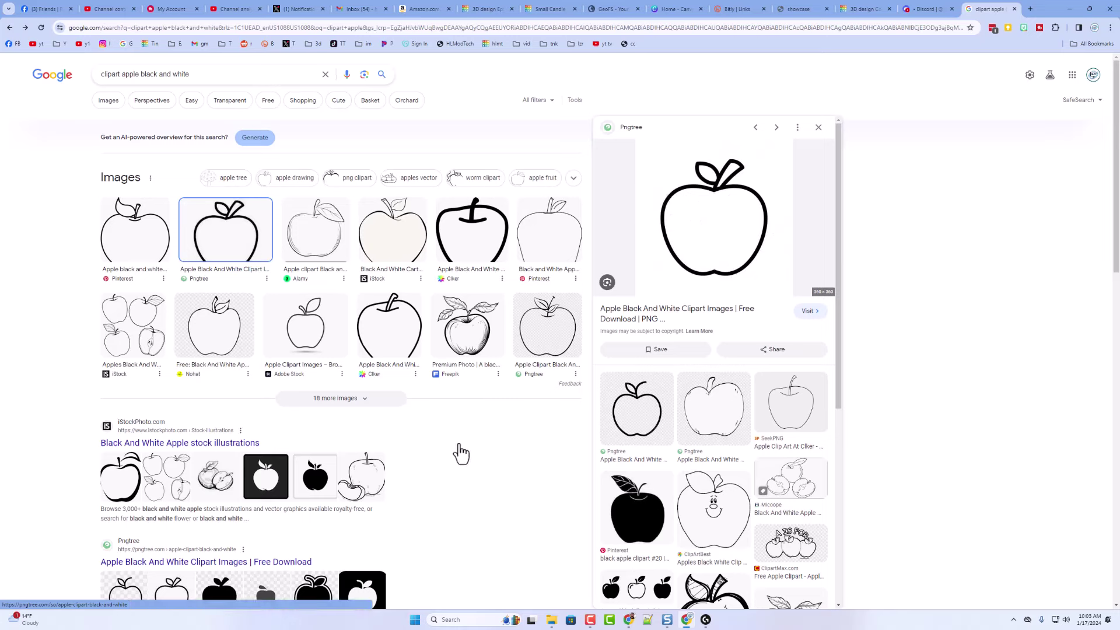
key("ctrl+8")
Step: Turn the white domino 90° beside the blue block, then rotate it a further 15°
left_click(472, 442)
left_click_drag(465, 464, 507, 445)
left_click(585, 459)
left_click(524, 458)
right_click_drag(566, 469, 570, 440)
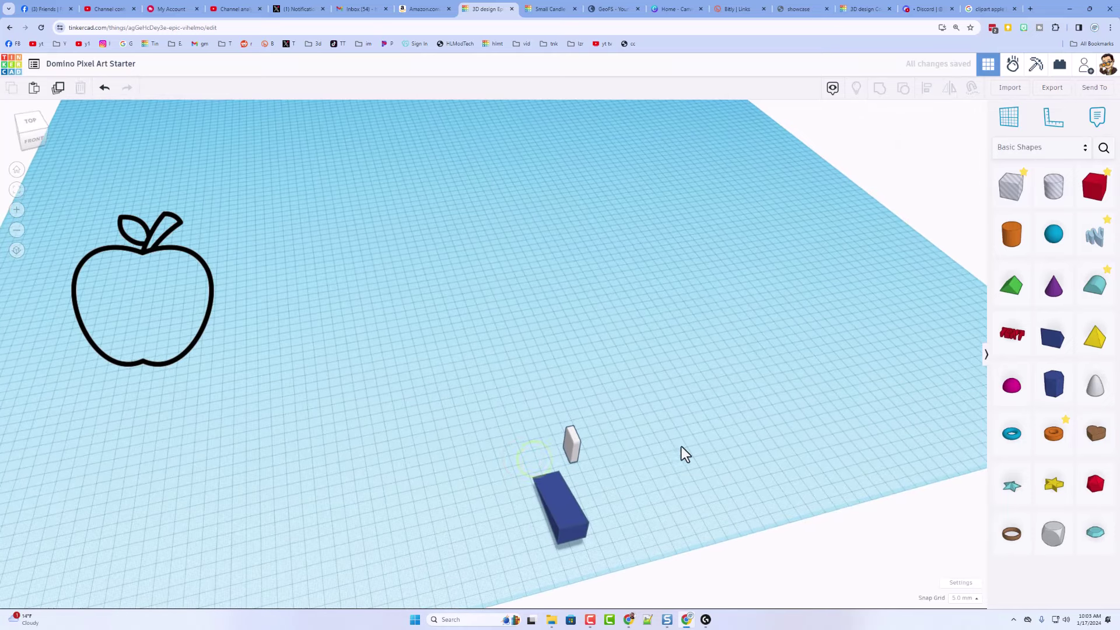
left_click(575, 461)
left_click_drag(573, 459, 581, 541)
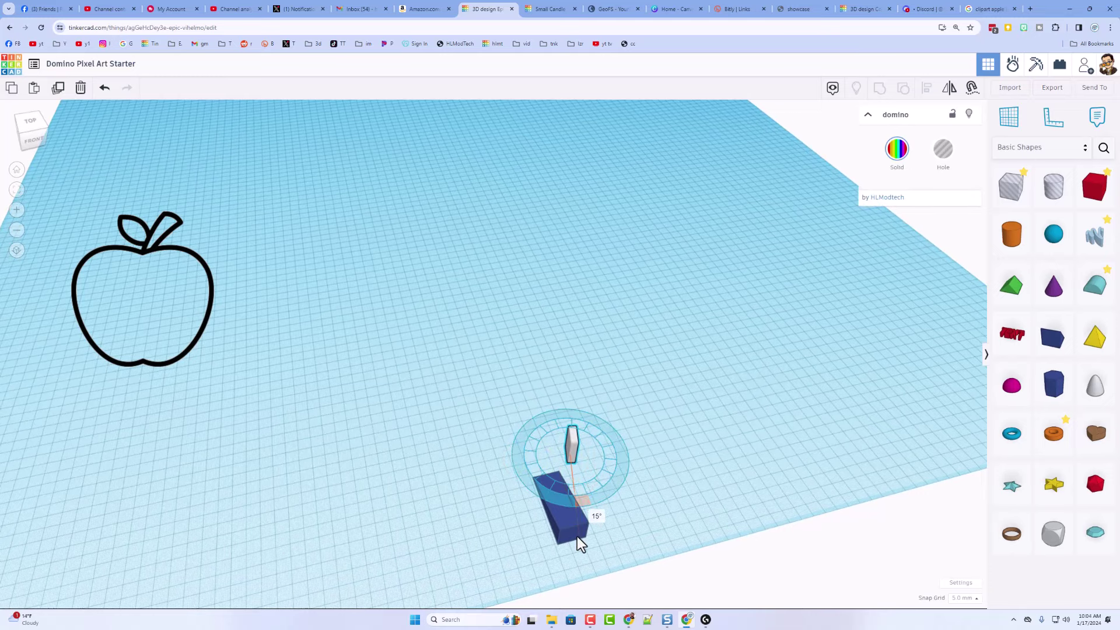
left_click(625, 479)
right_click_drag(625, 479, 594, 471)
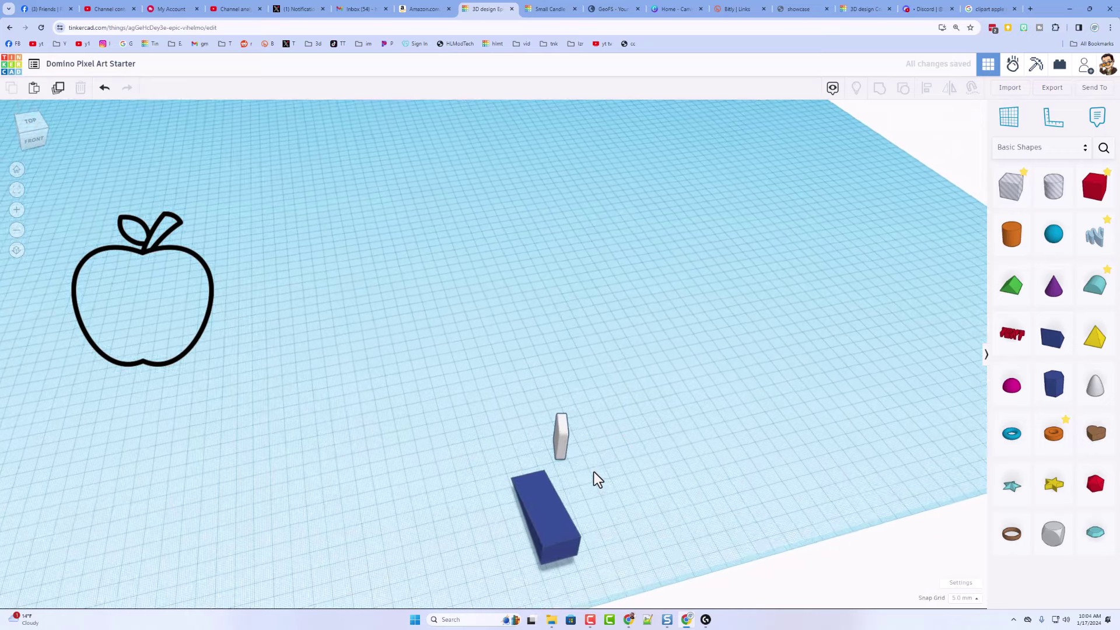
Step: Duplicate the domino, nudge the copy right twice, turn it about -5°, and duplicate again
left_click(562, 449)
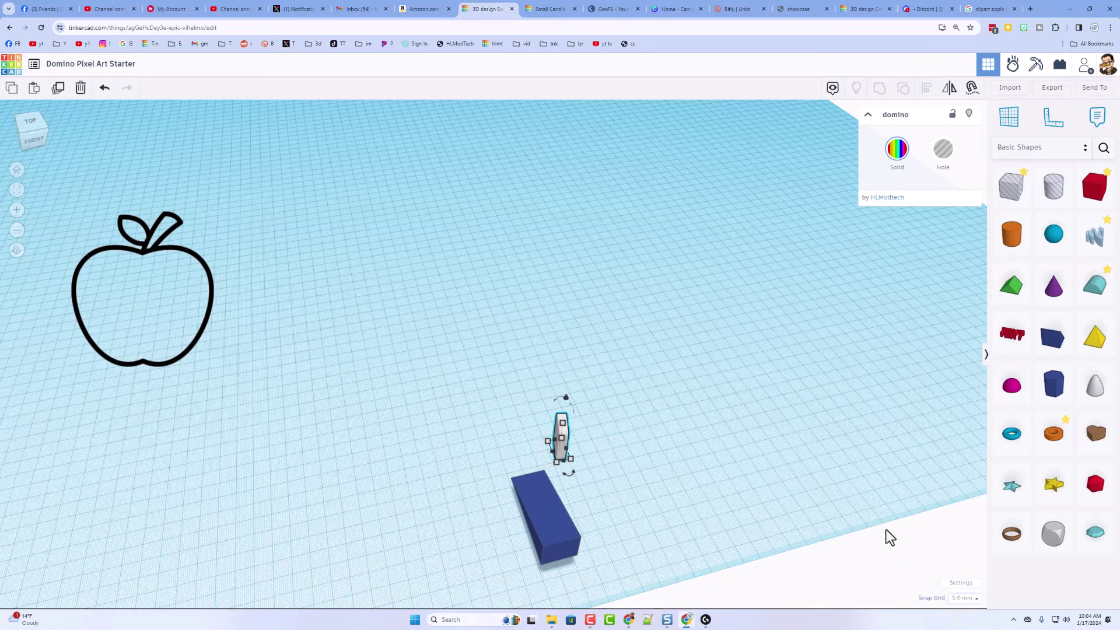
key("ctrl+d")
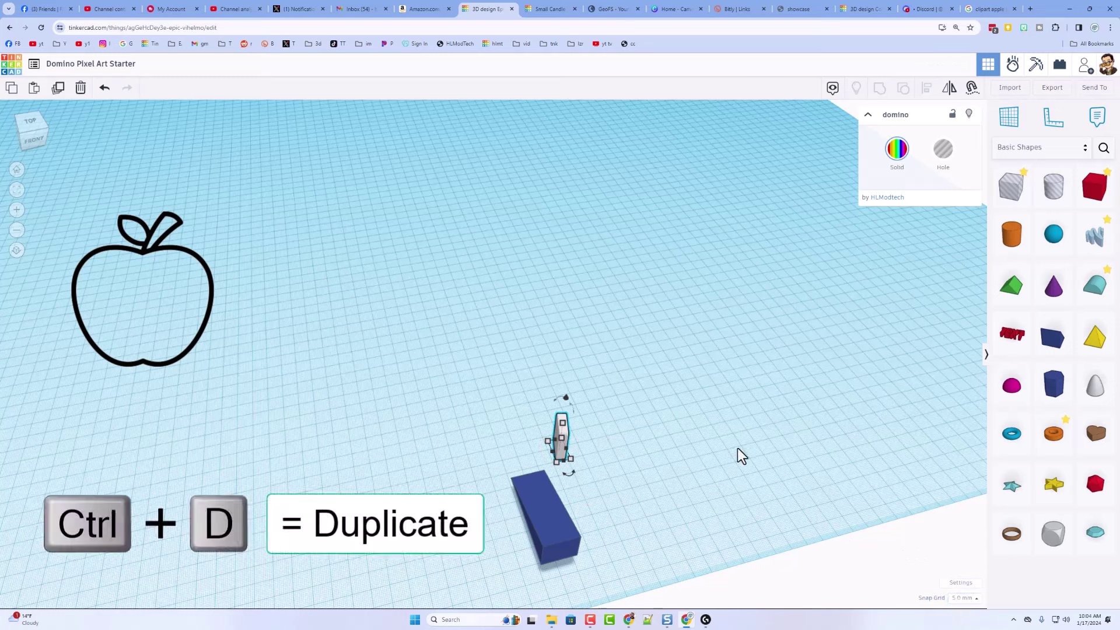
key("Right")
key("Right")
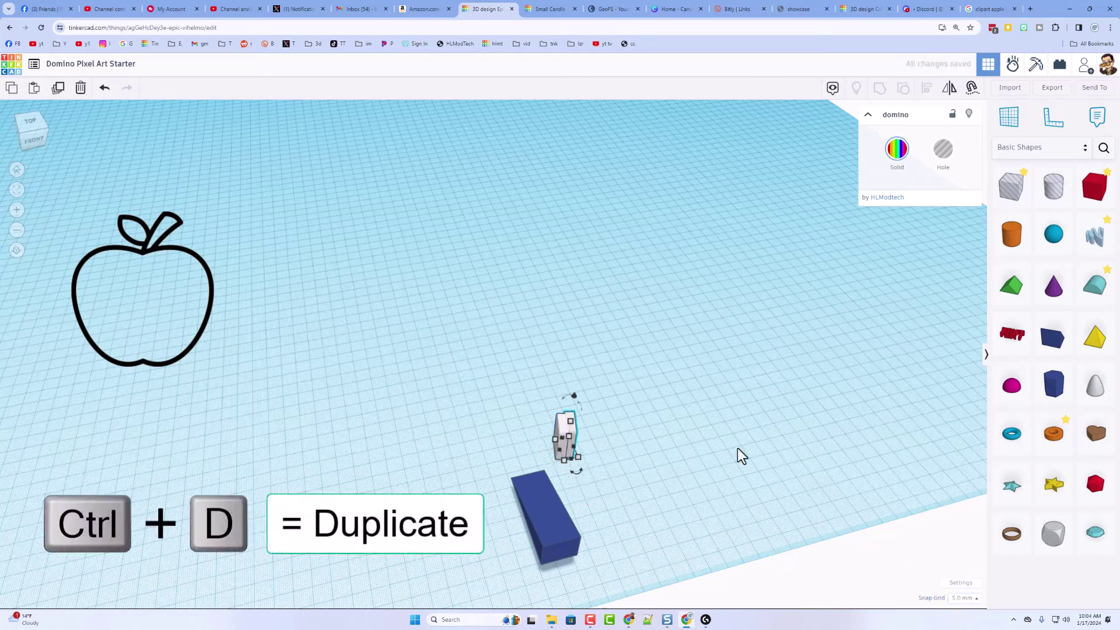
key("Right")
key("Right")
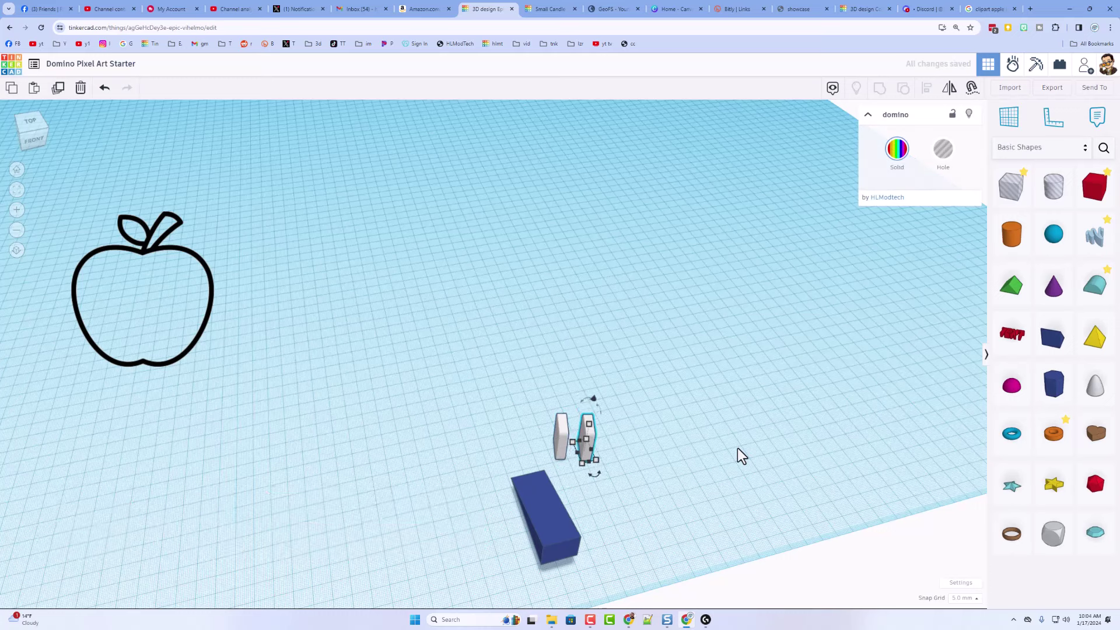
left_click_drag(600, 476, 620, 505)
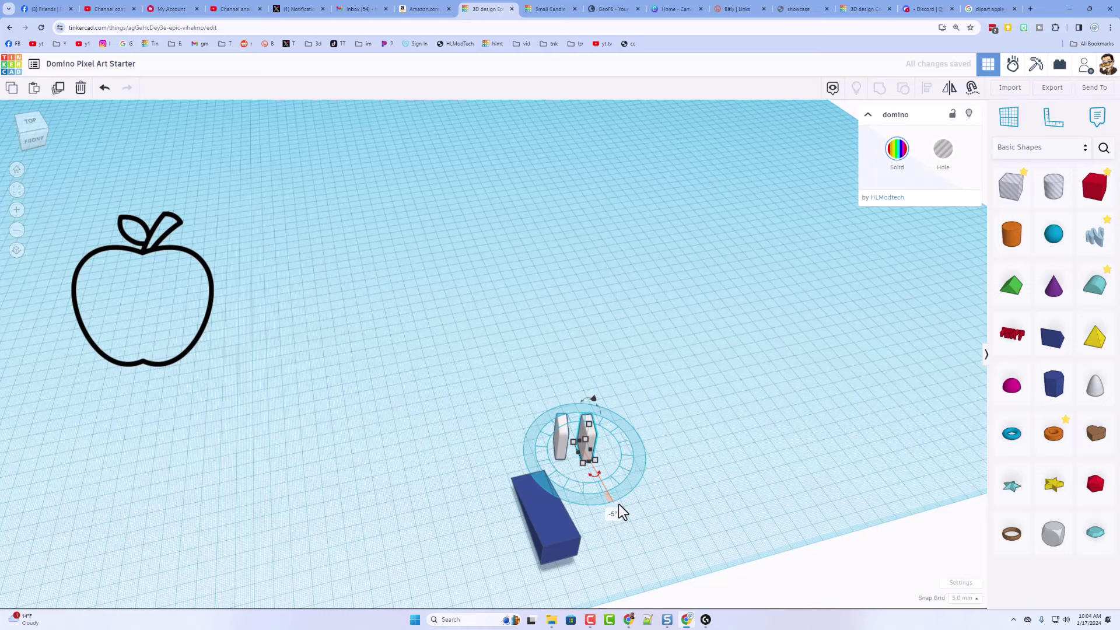
key("ctrl+d")
key("ctrl+d")
key("ctrl+d")
key("ctrl+d")
key("ctrl+d")
key("ctrl+d")
key("ctrl+d")
key("ctrl+d")
key("ctrl+d")
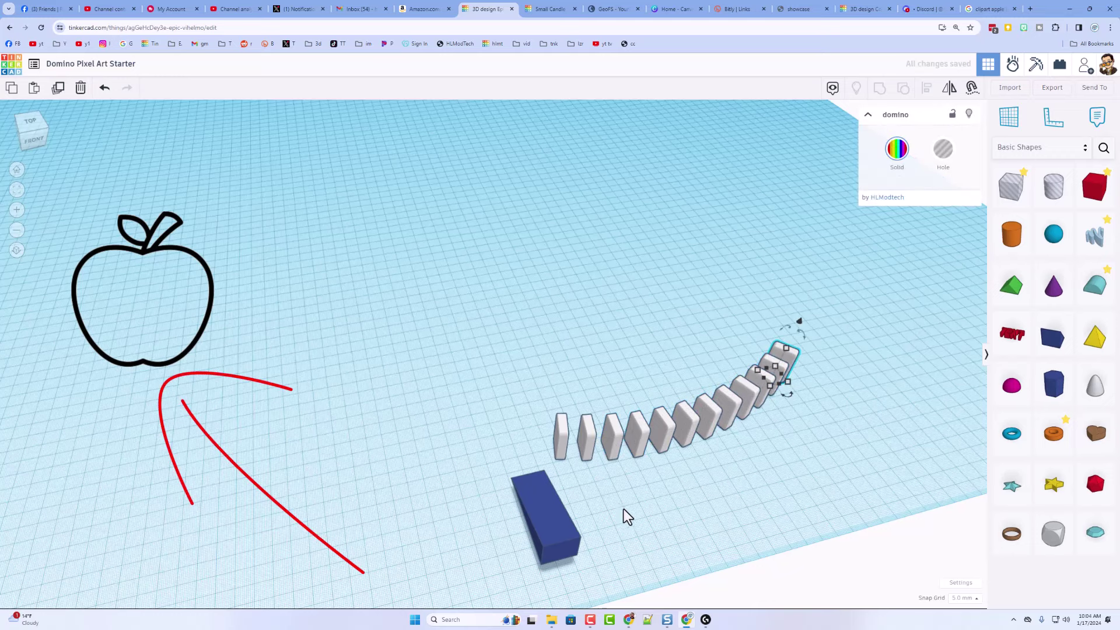
Step: Rotate the last domino to -12°, duplicate it twice, turn the newest -4°, and duplicate again
right_click_drag(710, 496, 586, 495)
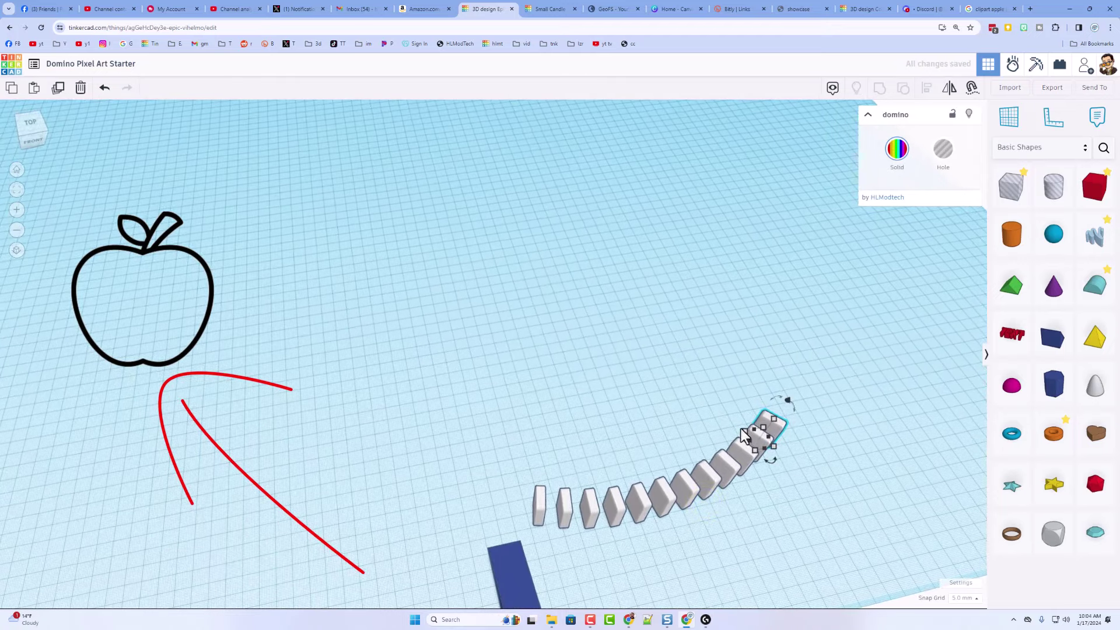
left_click(792, 496)
right_click_drag(792, 496, 789, 489)
left_click(747, 451)
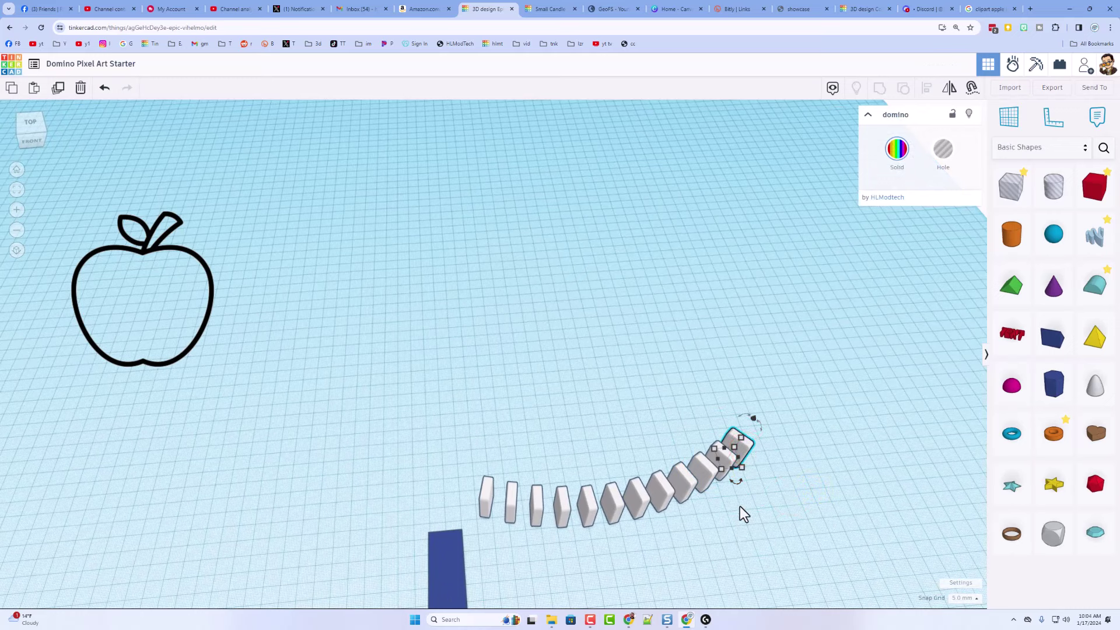
left_click_drag(744, 485, 765, 519)
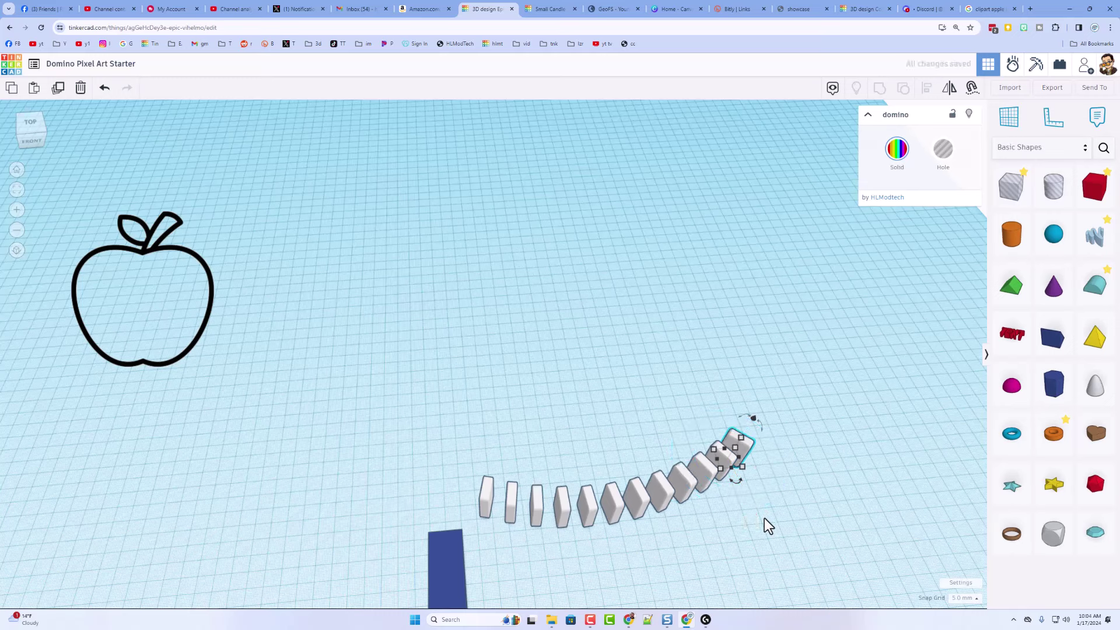
key("ctrl+d")
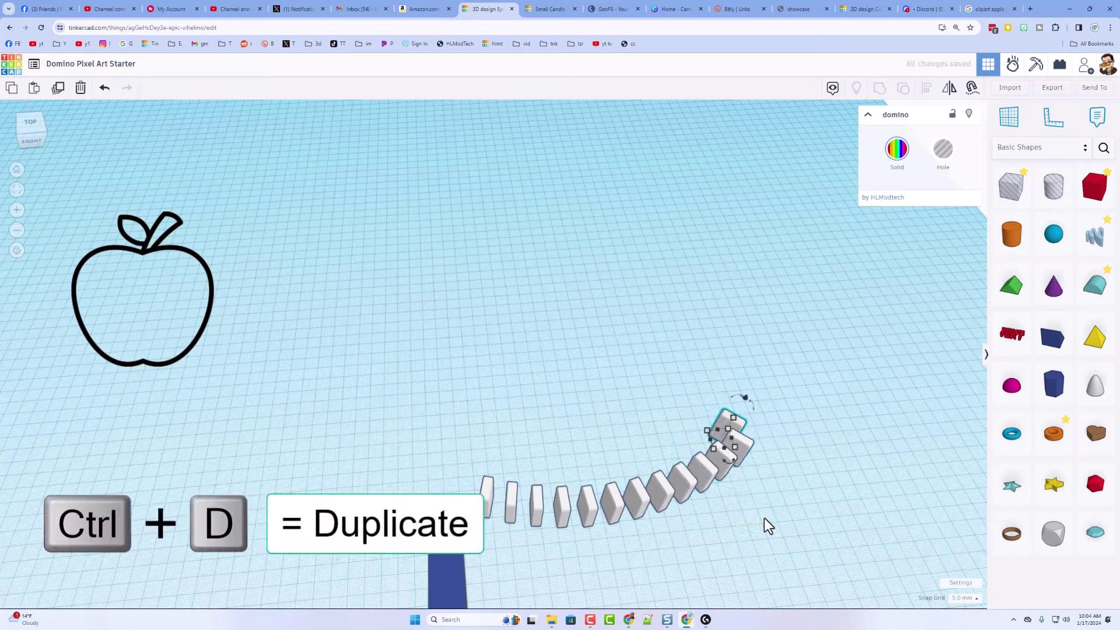
key("ctrl+d")
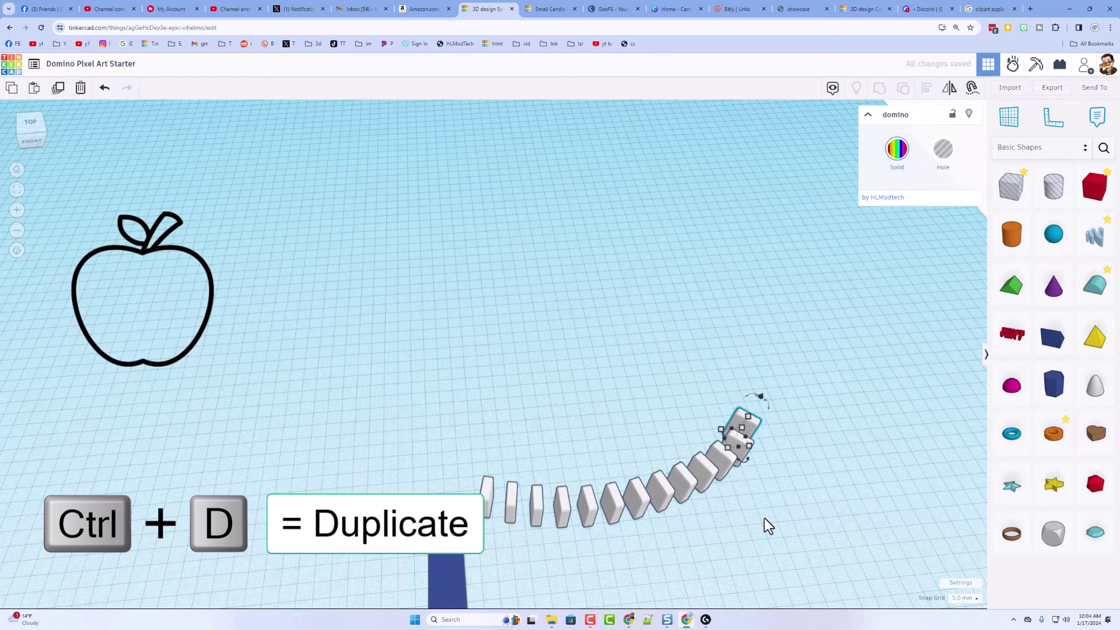
mouse_move(744, 467)
left_click_drag(744, 466, 801, 556)
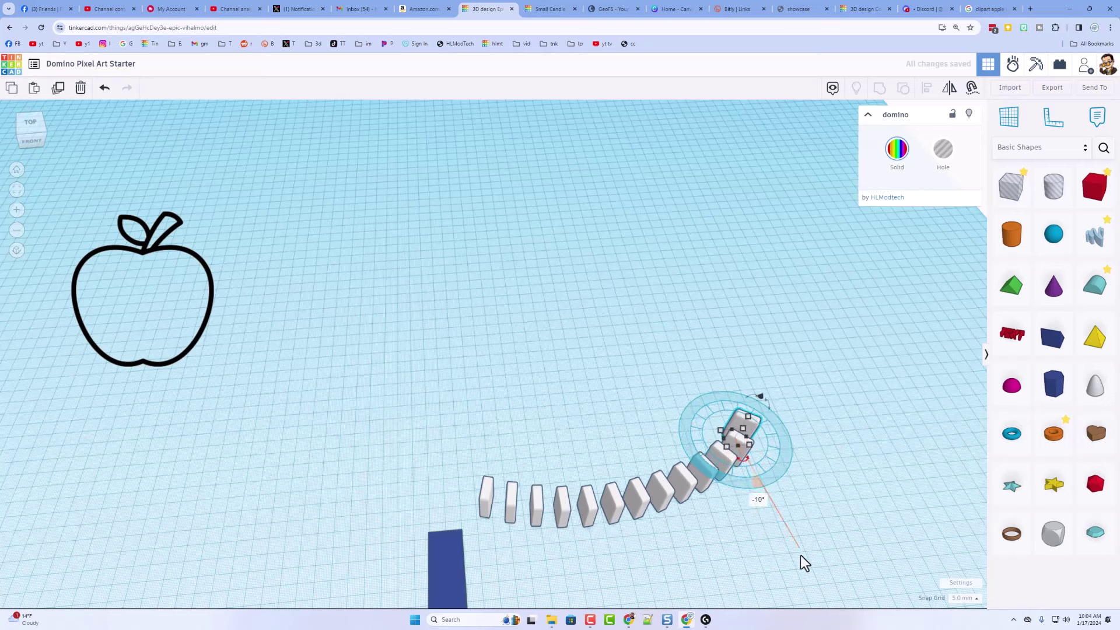
key("ctrl+d")
key("ctrl+d")
key("ctrl+d")
key("ctrl+d")
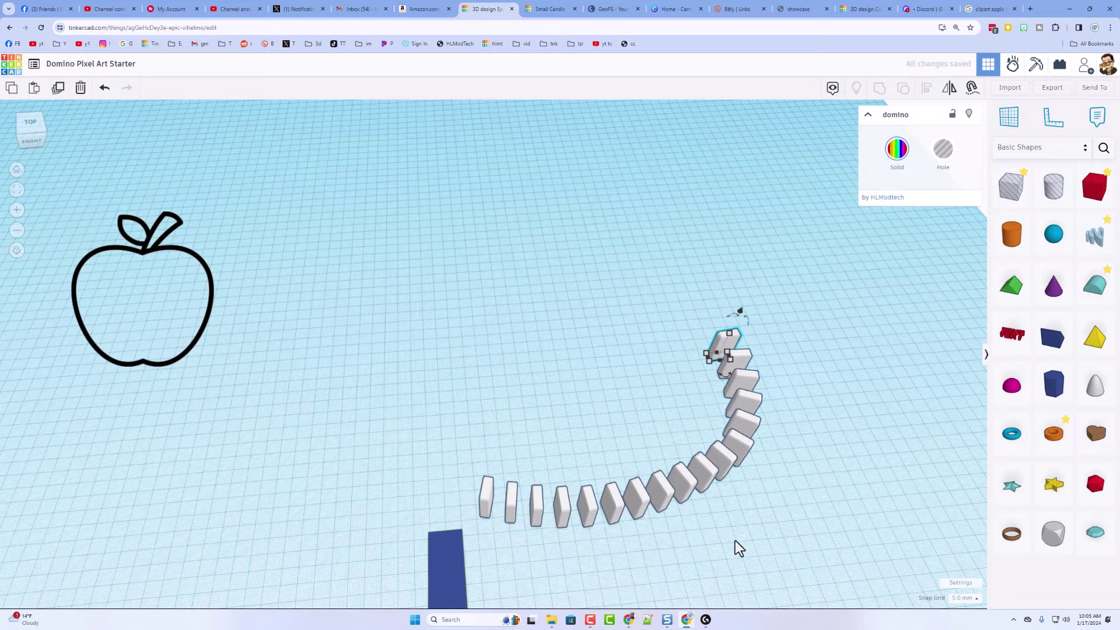
Step: Rotate the chain's top domino to -8° and nudge it upward
right_click_drag(665, 551, 640, 555)
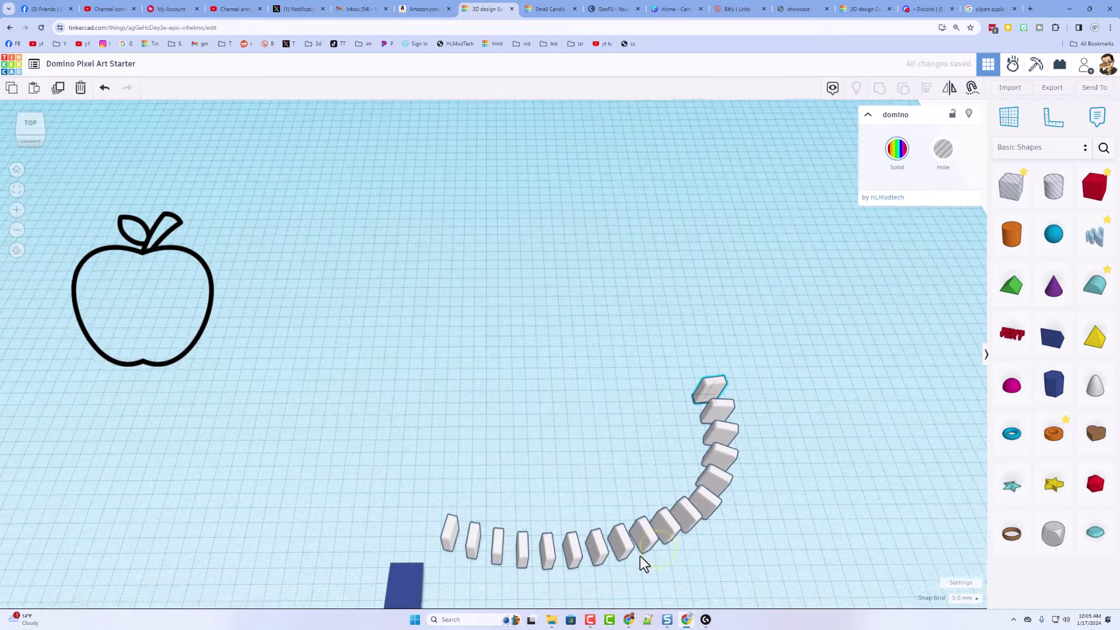
left_click(806, 446)
right_click_drag(776, 440, 695, 390)
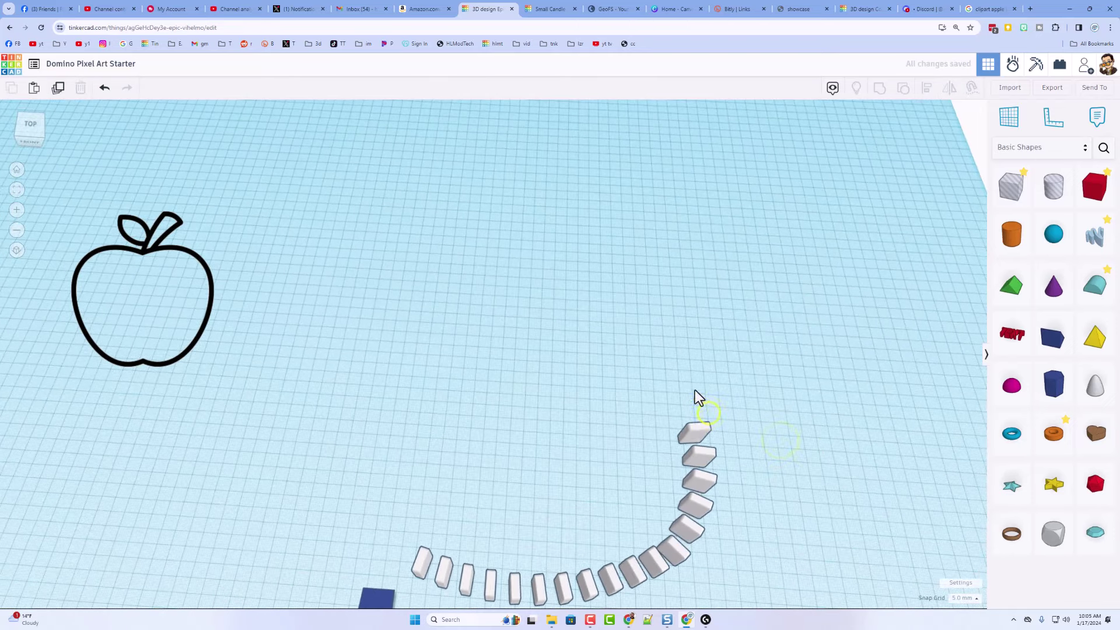
left_click(695, 428)
mouse_move(715, 453)
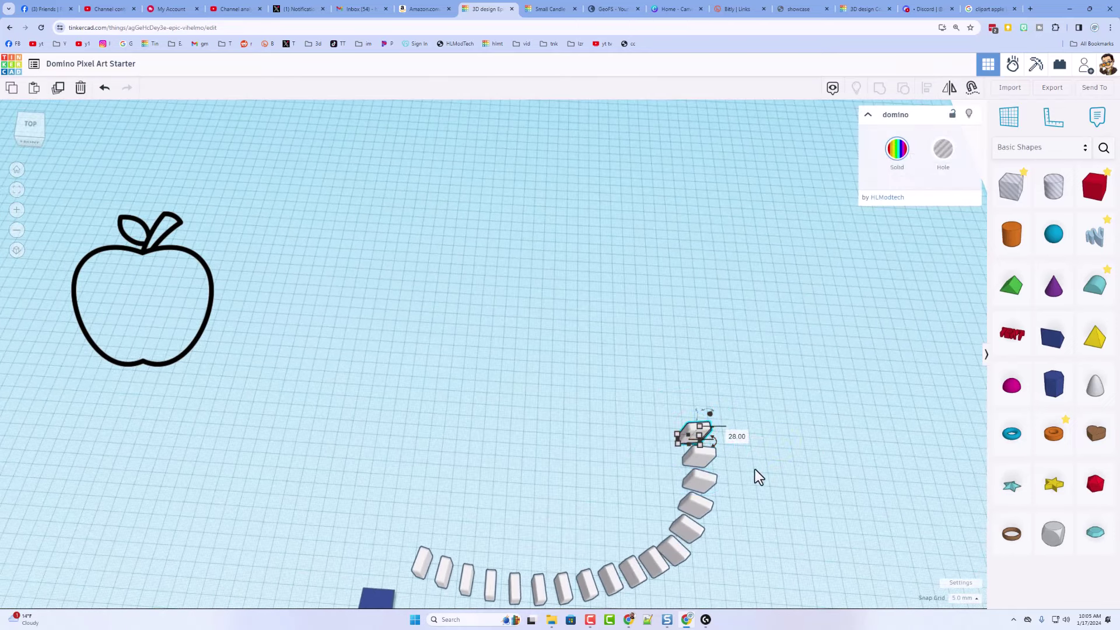
left_click_drag(716, 446, 756, 459)
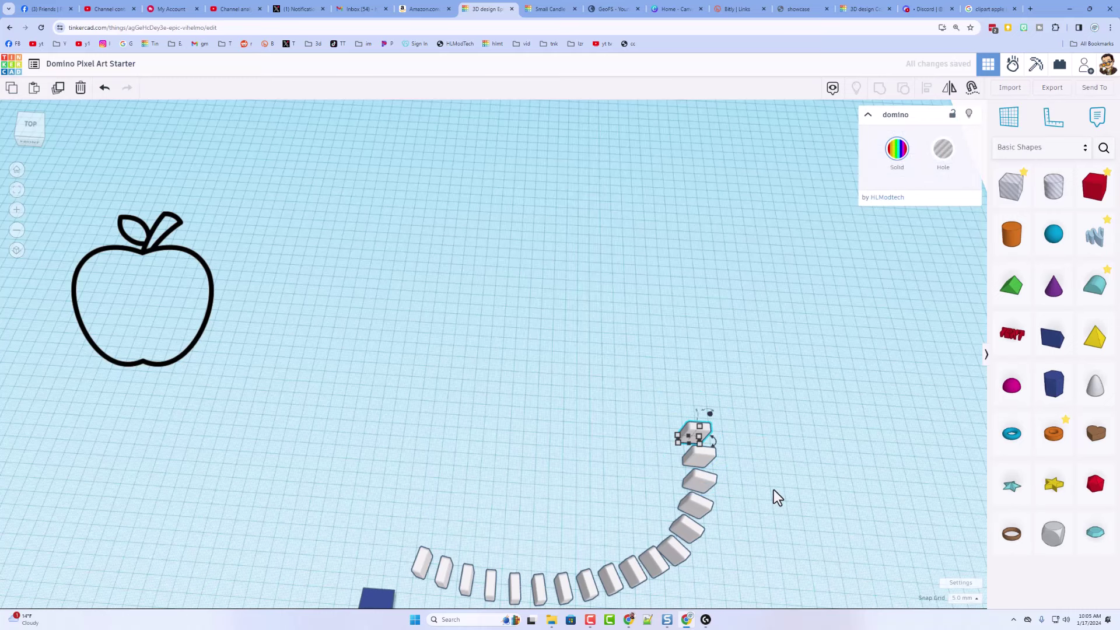
key("Up")
key("Up")
key("Up")
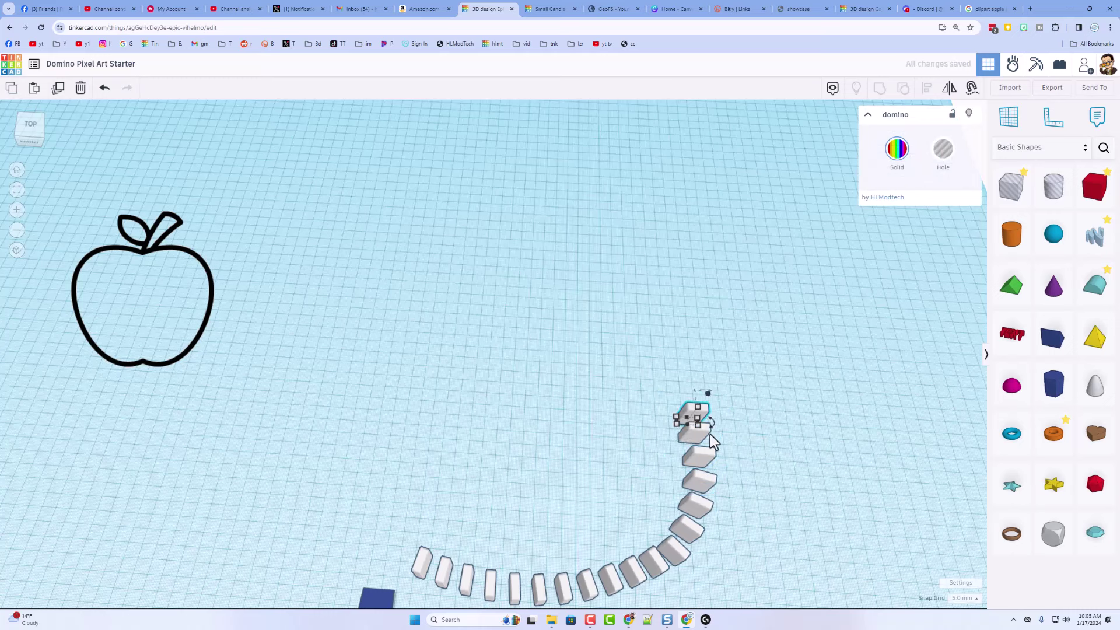
Step: Turn the top domino to follow the curve and duplicate it further up the chain
left_click_drag(711, 433, 922, 433)
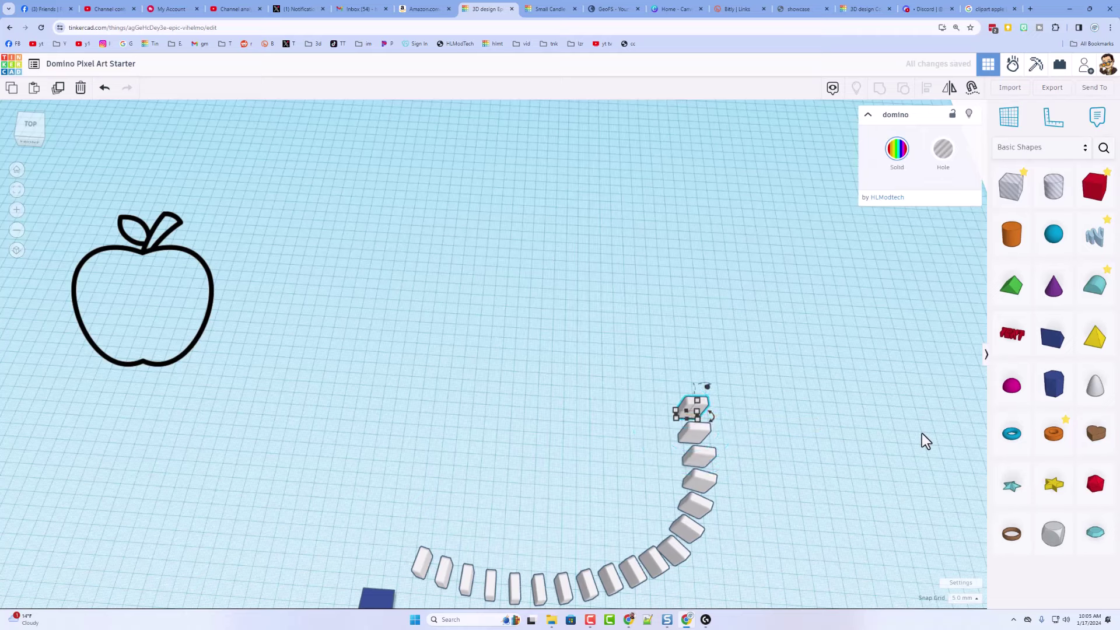
key("ctrl+d")
key("ctrl+d")
key("ctrl+d")
key("ctrl+d")
key("ctrl+d")
key("ctrl+d")
key("ctrl+d")
key("ctrl+d")
key("ctrl+d")
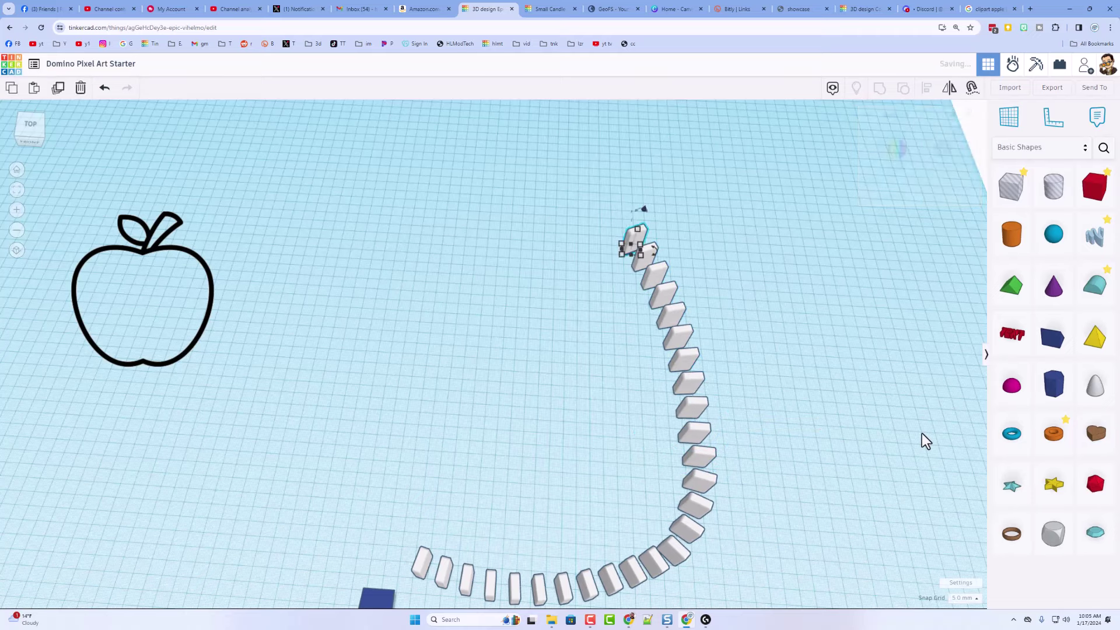
right_click_drag(922, 433, 533, 415)
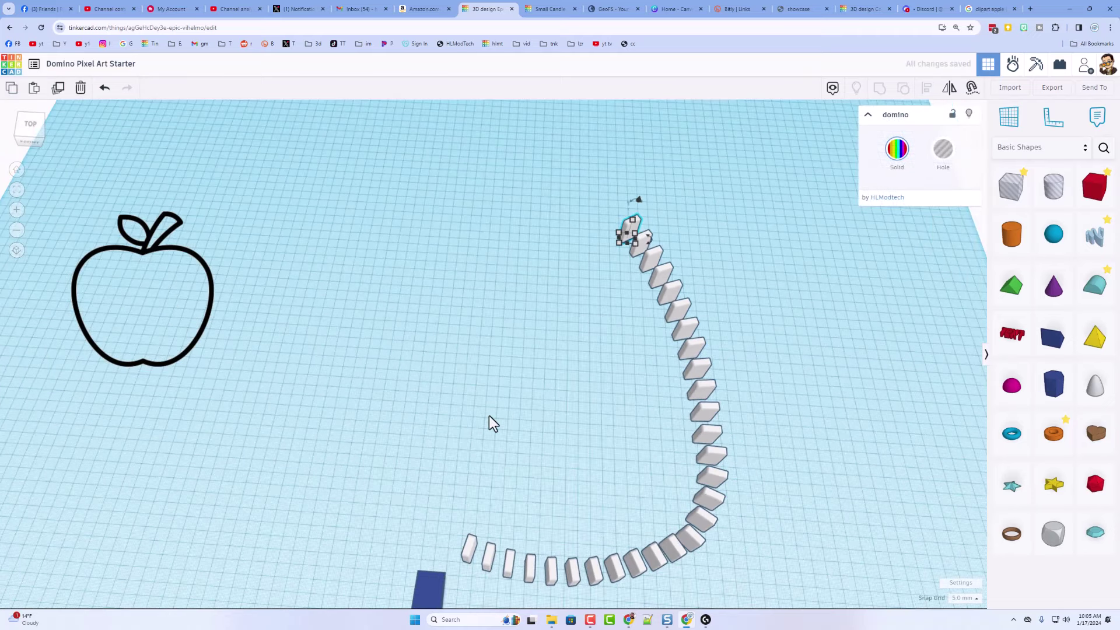
left_click(597, 290)
right_click_drag(611, 289, 624, 216)
Step: Turn the chain's top domino by about -21° toward the left
left_click(615, 223)
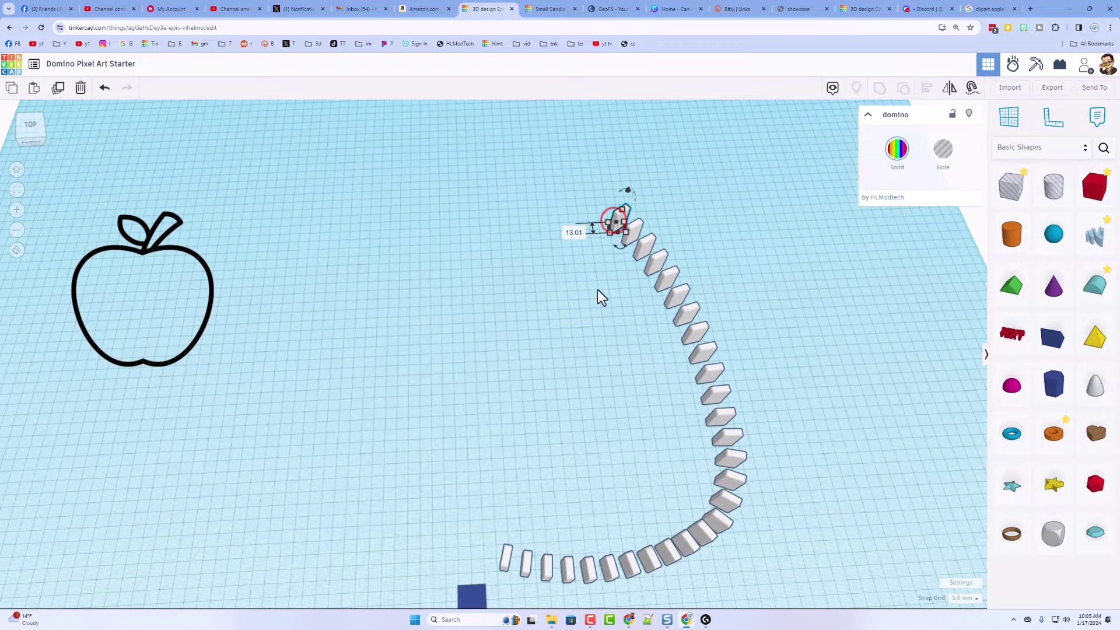
left_click(601, 297)
right_click_drag(600, 296, 599, 293)
left_click(624, 223)
mouse_move(625, 264)
left_click_drag(624, 259, 680, 346)
left_click(622, 373)
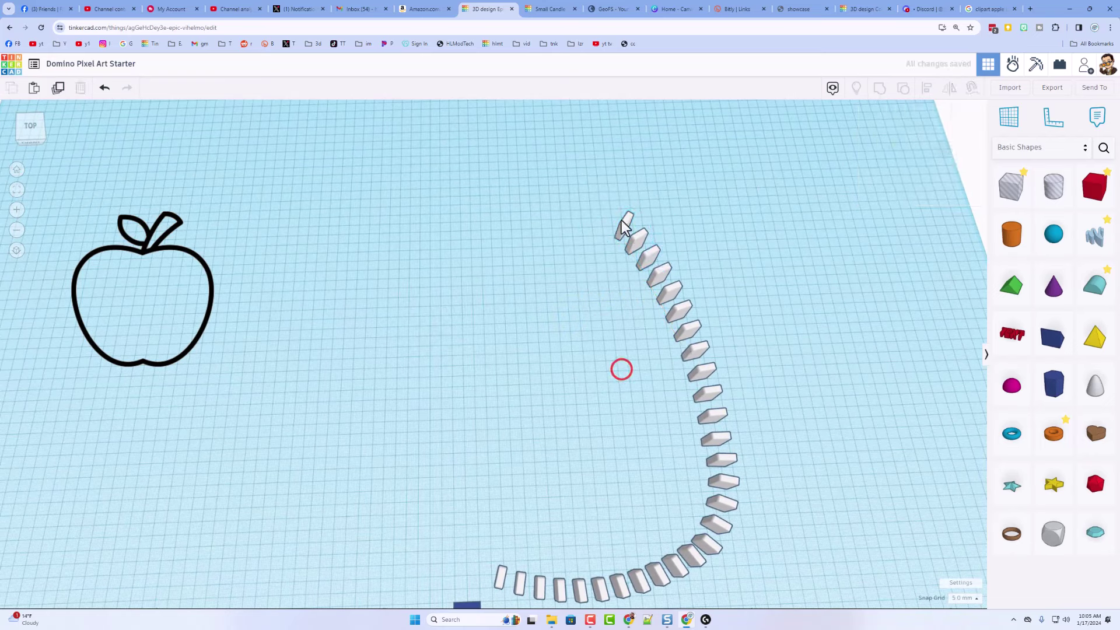
Step: Duplicate the top domino, rotate the copy along the arc, and add three more copies
left_click(621, 223)
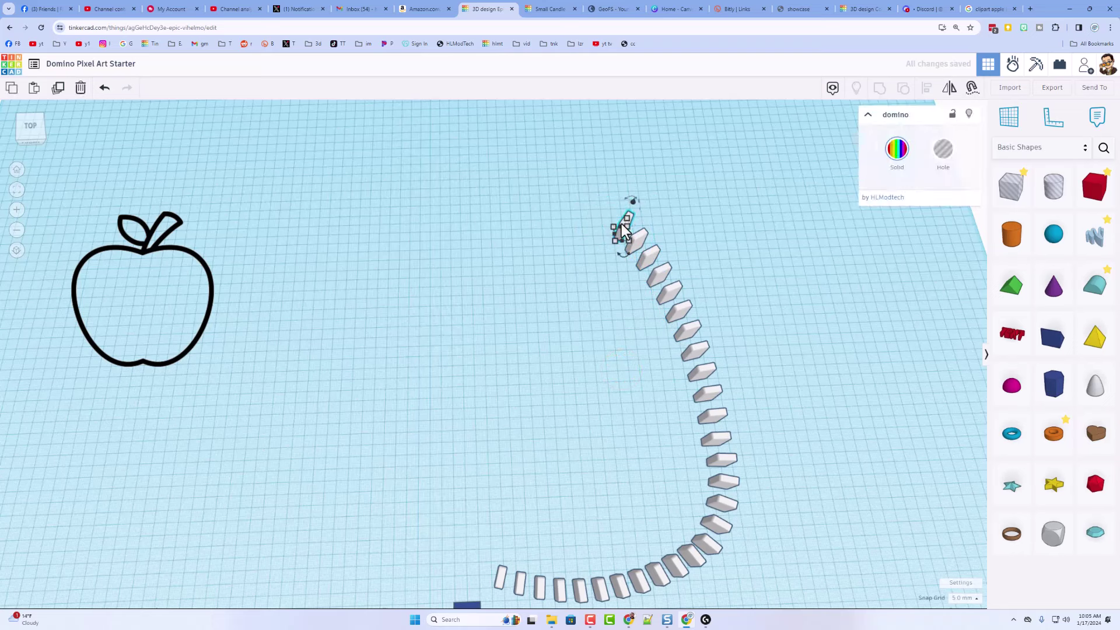
key("ctrl+d")
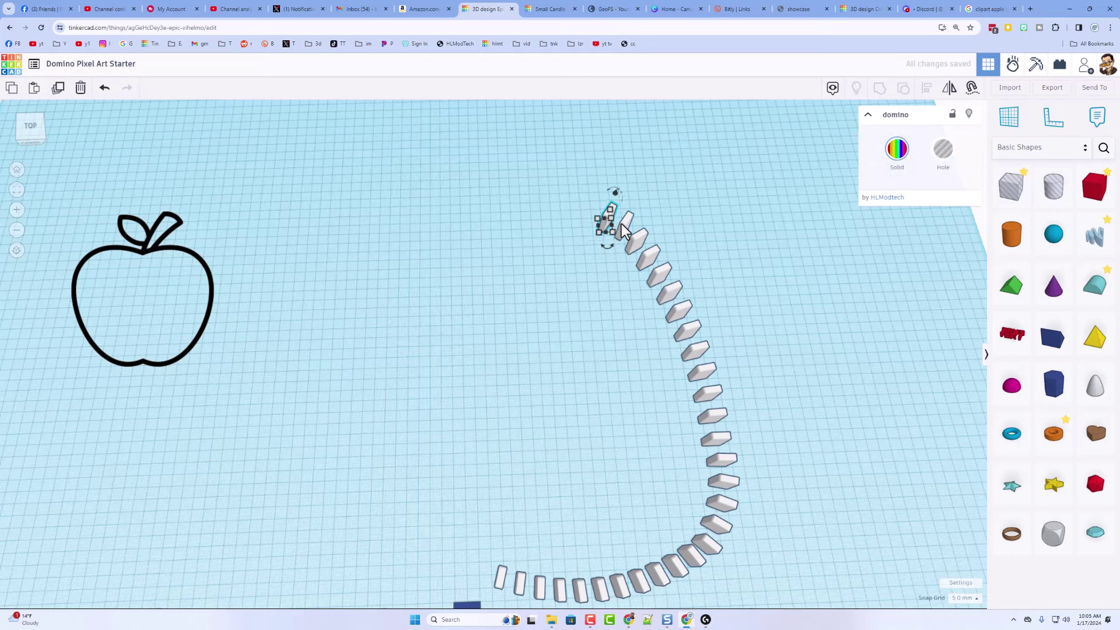
left_click_drag(607, 246, 646, 313)
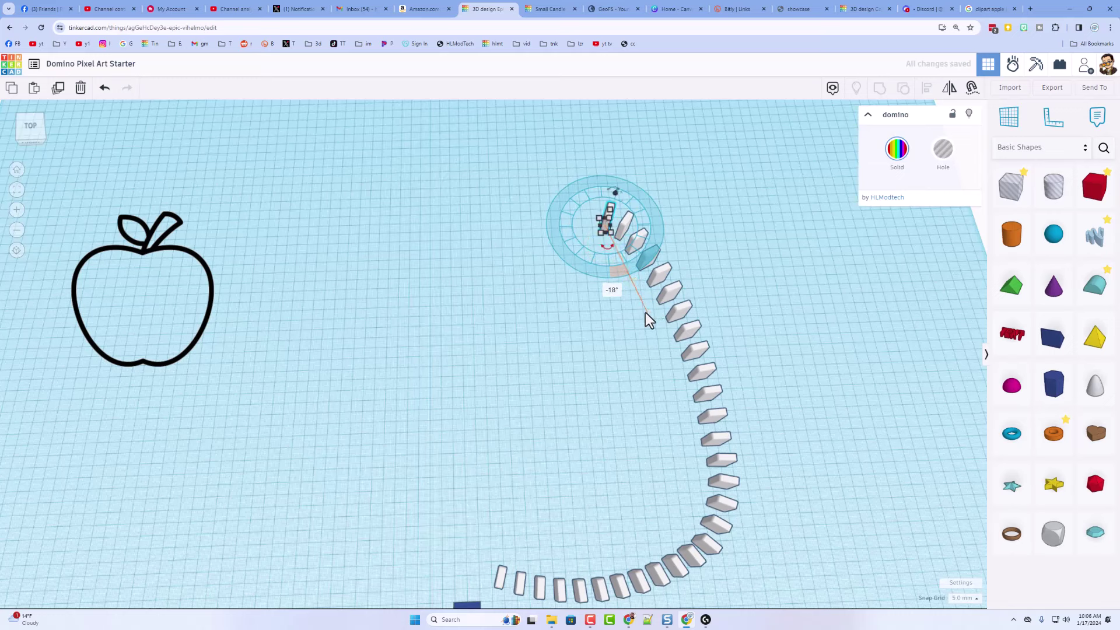
key("ctrl+d")
key("ctrl+d")
key("ctrl+d")
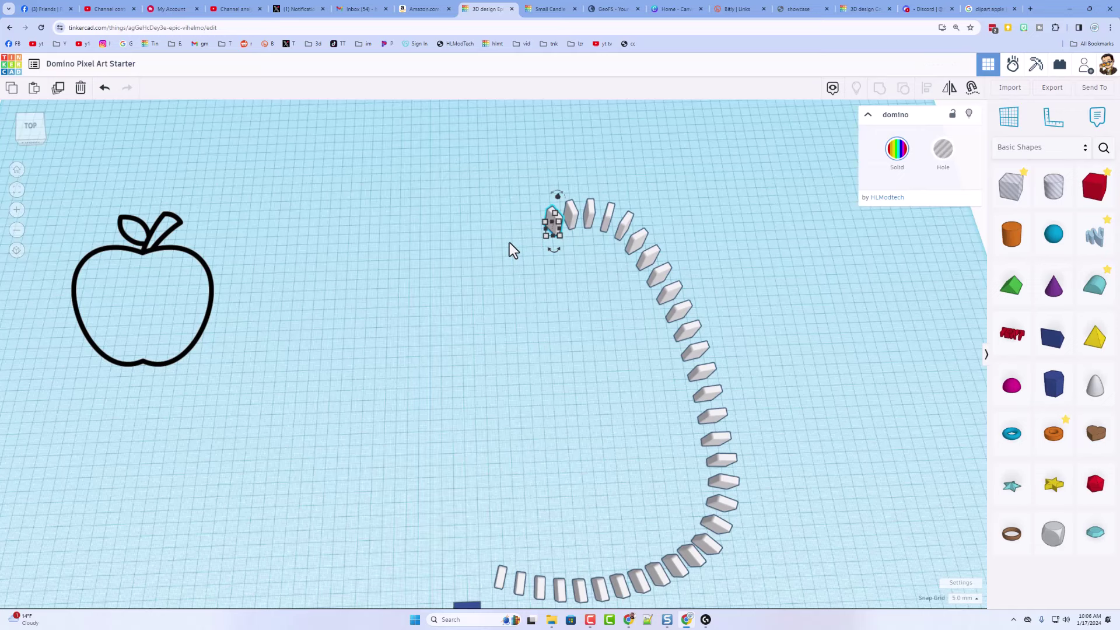
Step: Undo the last domino, delete the extra dominoes at the arc's end, and angle the top domino
key("ctrl+z")
left_click_drag(540, 197, 608, 237)
key("Delete")
left_click(626, 232)
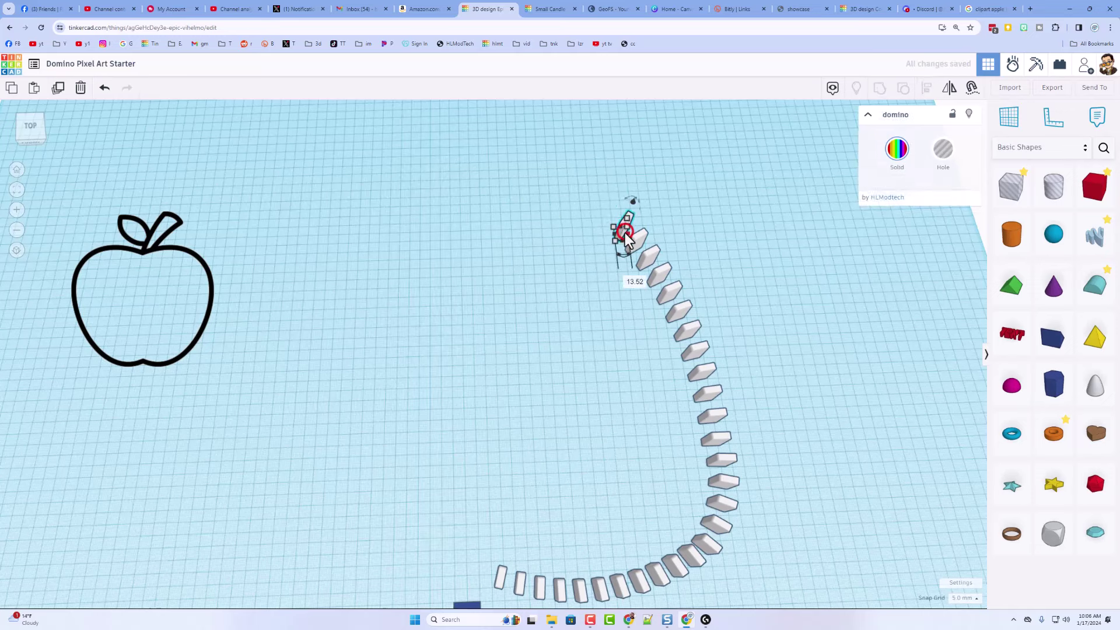
left_click_drag(622, 255, 623, 255)
Step: Duplicate the top domino, then nudge and tilt the copy up-left along the arc
key("ctrl+d")
key("Left")
key("Left")
key("Up")
key("Up")
key("Up")
left_click_drag(610, 243, 646, 293)
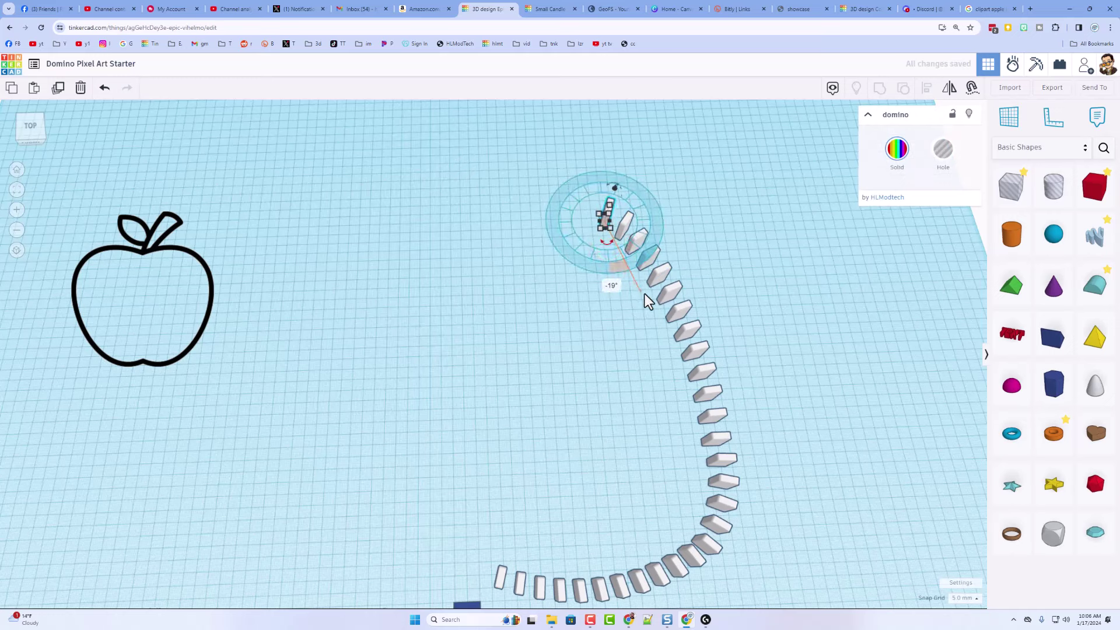
key("Left")
key("Left")
key("Up")
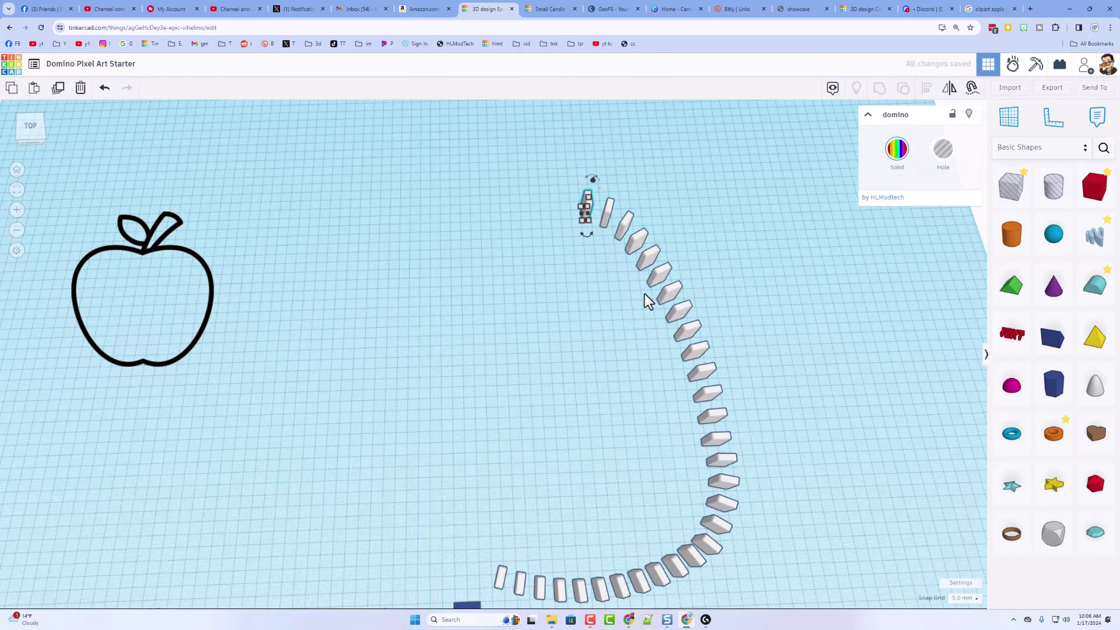
key("Left")
key("Left")
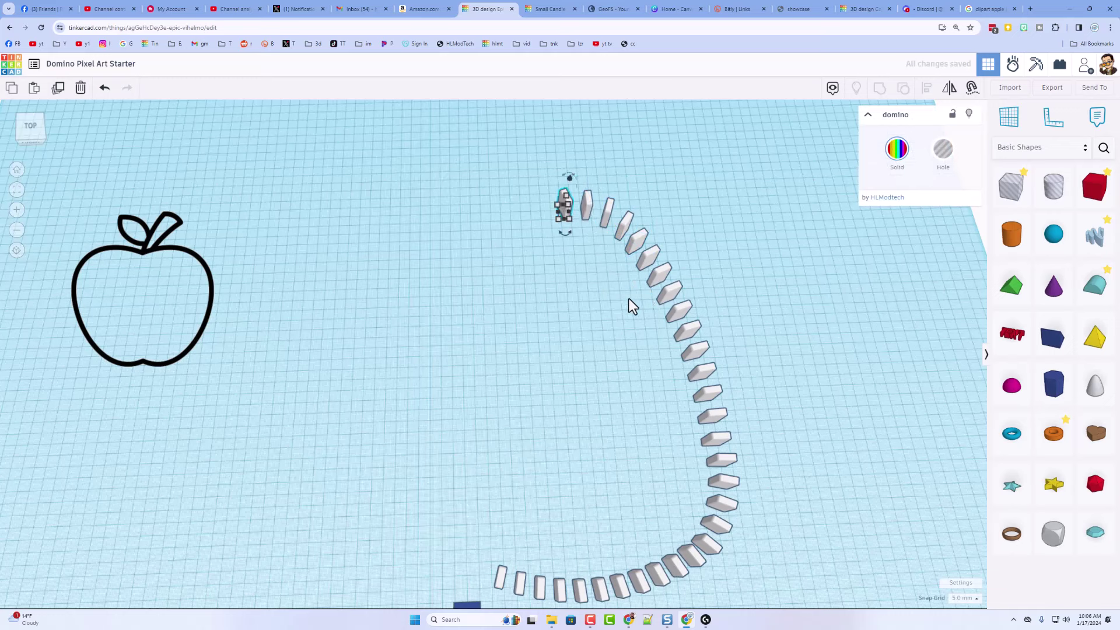
Step: Adjust the domino's angle and add more copies leftward along the top toward the centre
left_click(575, 276)
left_click(566, 205)
left_click_drag(571, 232, 549, 286)
left_click(539, 303)
left_click(565, 215)
key("Left")
key("Left")
key("Left")
key("Down")
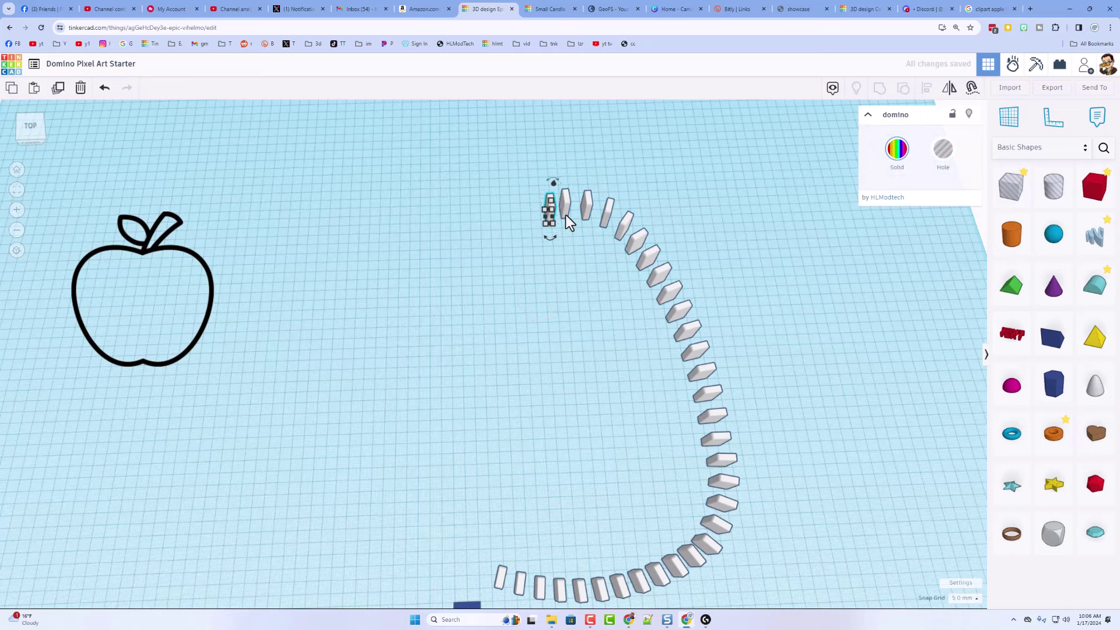
key("Left")
key("Left")
key("Left")
key("Left")
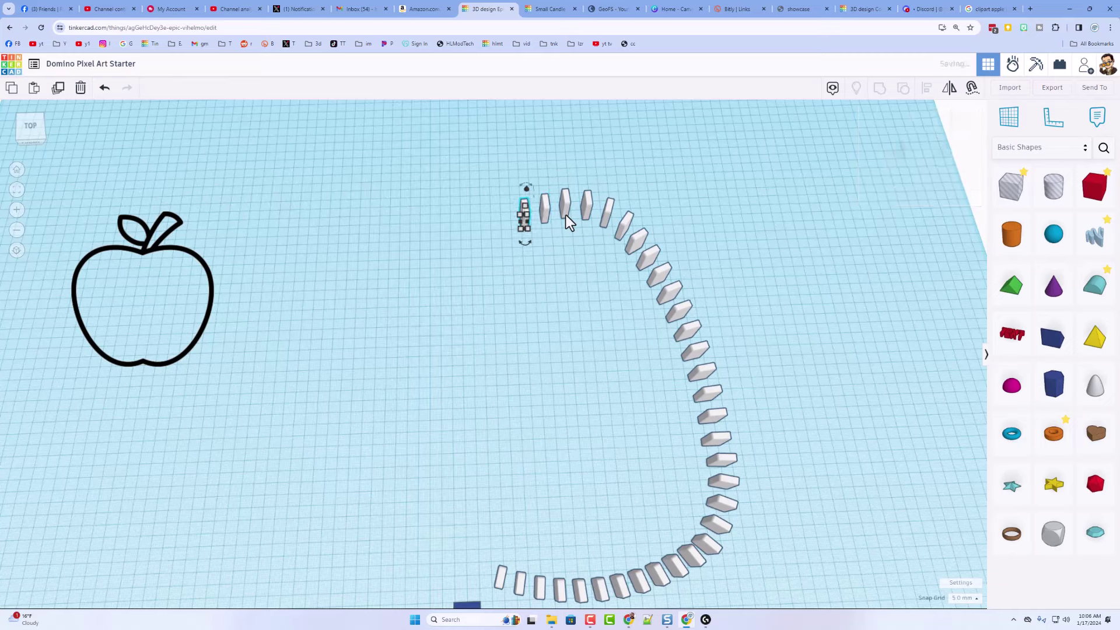
key("Left")
key("Left")
key("Left")
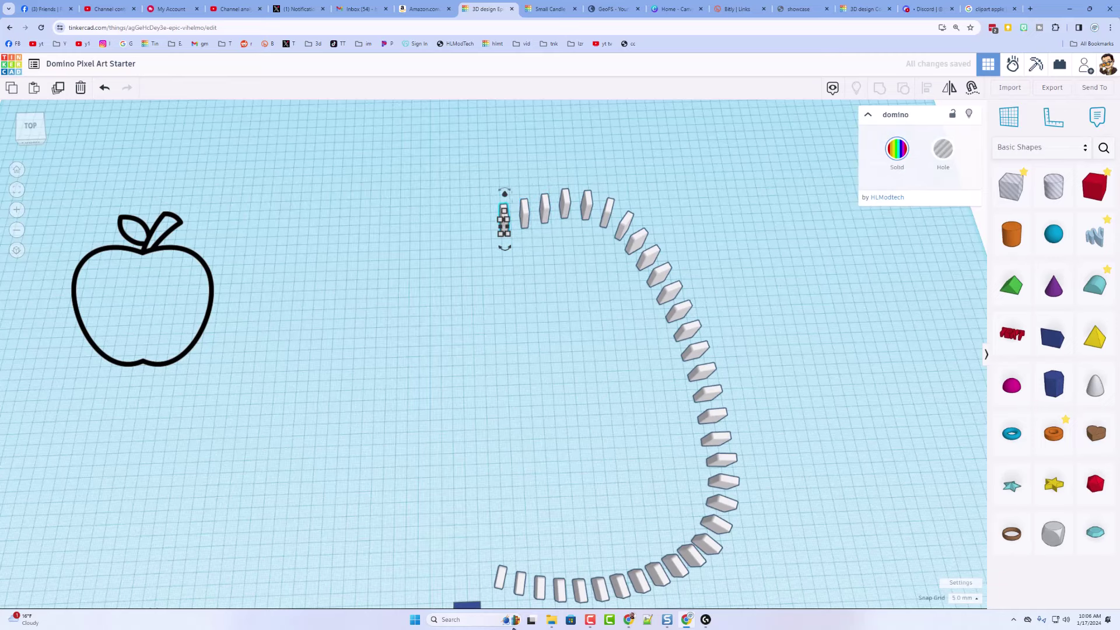
left_click(473, 195)
Step: Zoom out and marquee-select the whole right half of dominoes together with the block
scroll(463, 270, "down", 3)
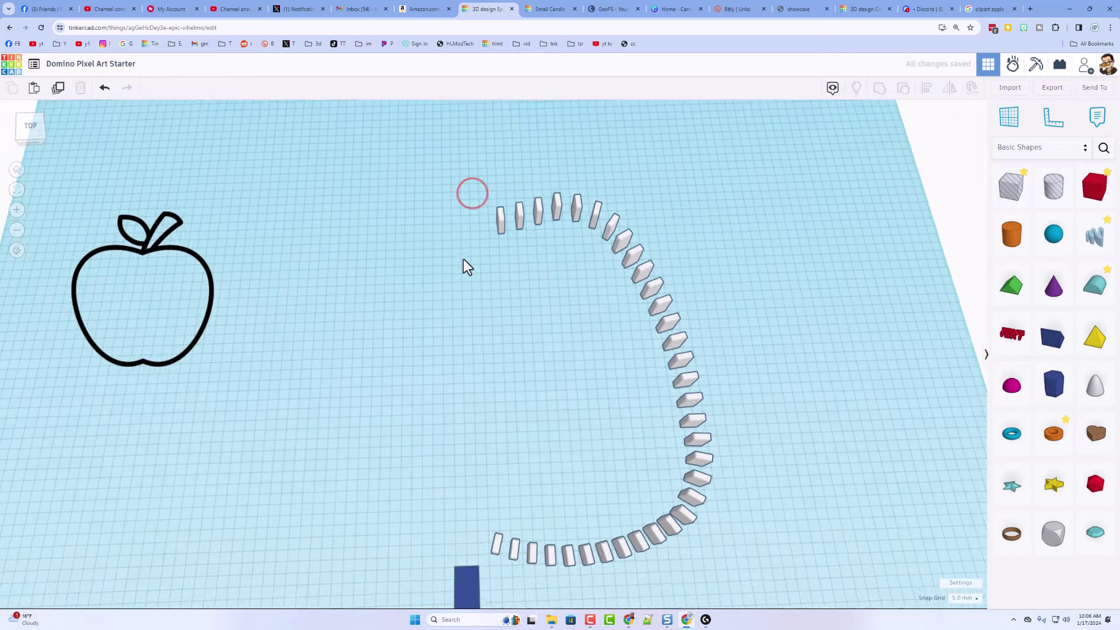
middle_click_drag(472, 307, 475, 231)
left_click_drag(416, 114, 719, 480)
Step: Duplicate the domino half, shift the copy far left, and delete its extra blue block
key("ctrl+d")
key("shift+Left")
key("shift+Left")
key("shift+Left")
key("shift+Left")
key("shift+Left")
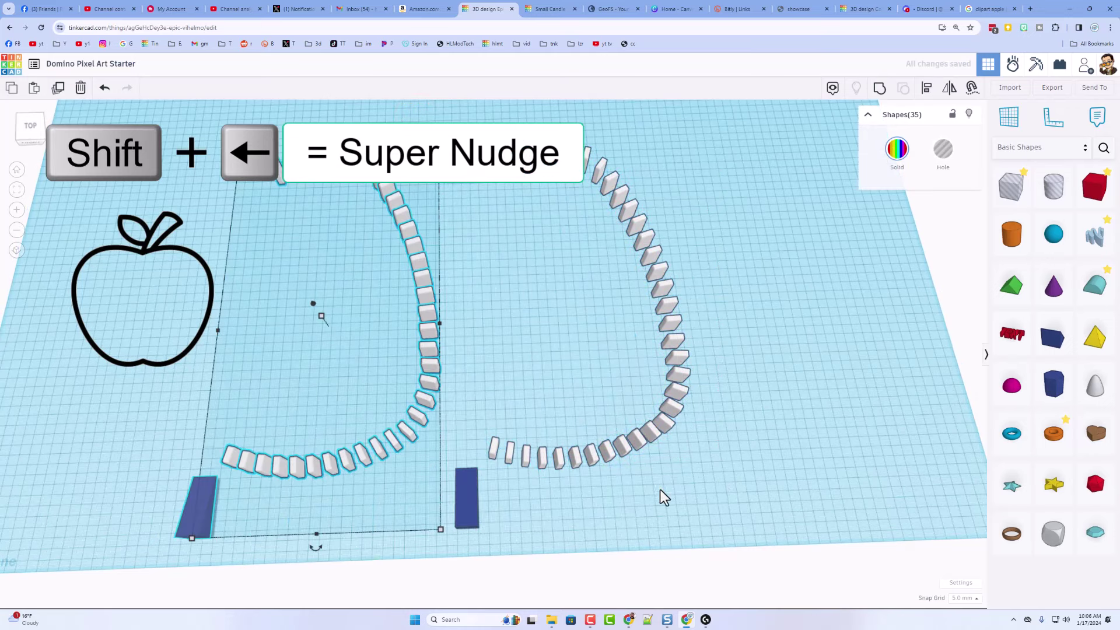
left_click(135, 479)
left_click(188, 501)
key("Delete")
Step: Mirror the copied half left-to-right to close the apple ring, then move the wedge inside
left_click_drag(185, 125, 468, 472)
key("m")
left_click(336, 488)
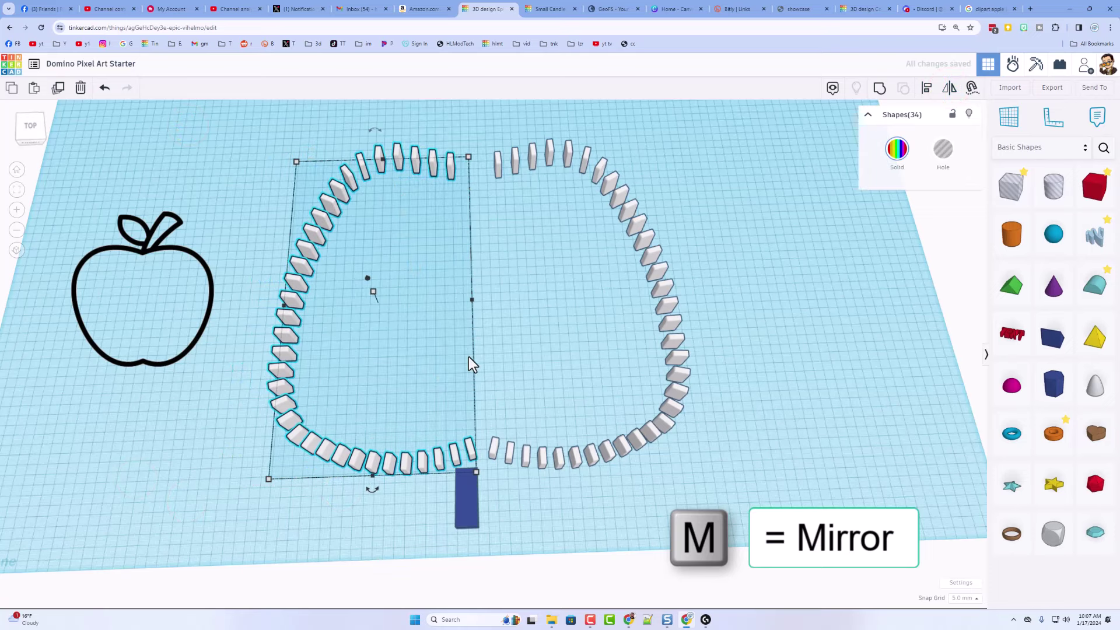
left_click(447, 320)
right_click_drag(575, 317, 467, 449)
left_click_drag(477, 477, 796, 398)
Step: Colour all 68 ring dominoes solid red and drag the blue wedge inside near the bottom
left_click(529, 352)
left_click(746, 274)
left_click_drag(191, 102, 702, 470)
left_click(898, 153)
left_click(791, 251)
left_click(482, 242)
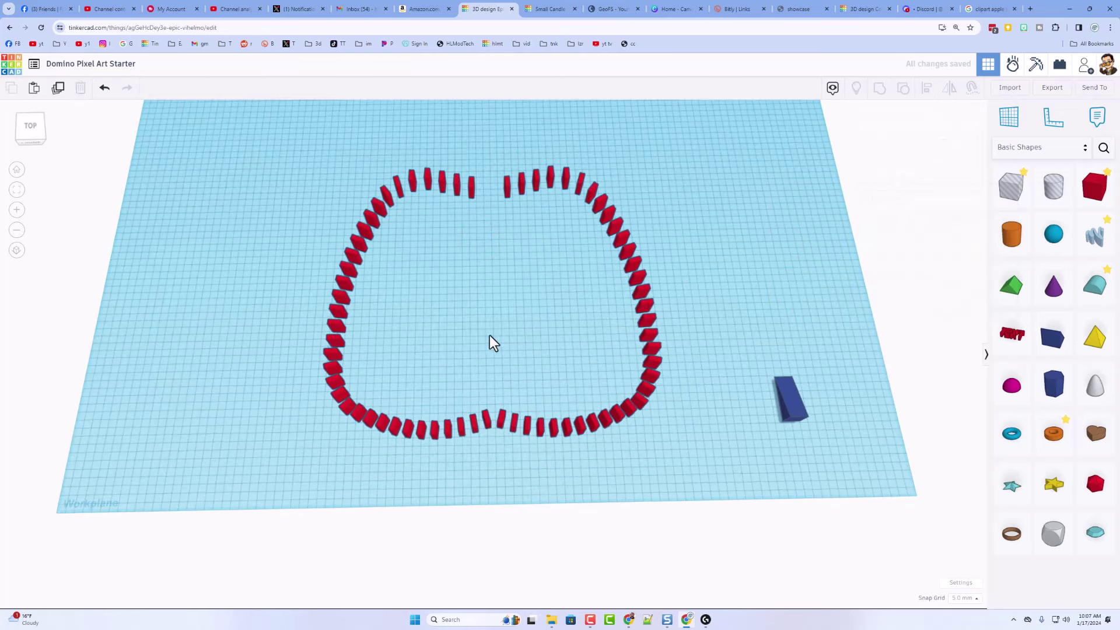
right_click_drag(519, 282, 507, 308)
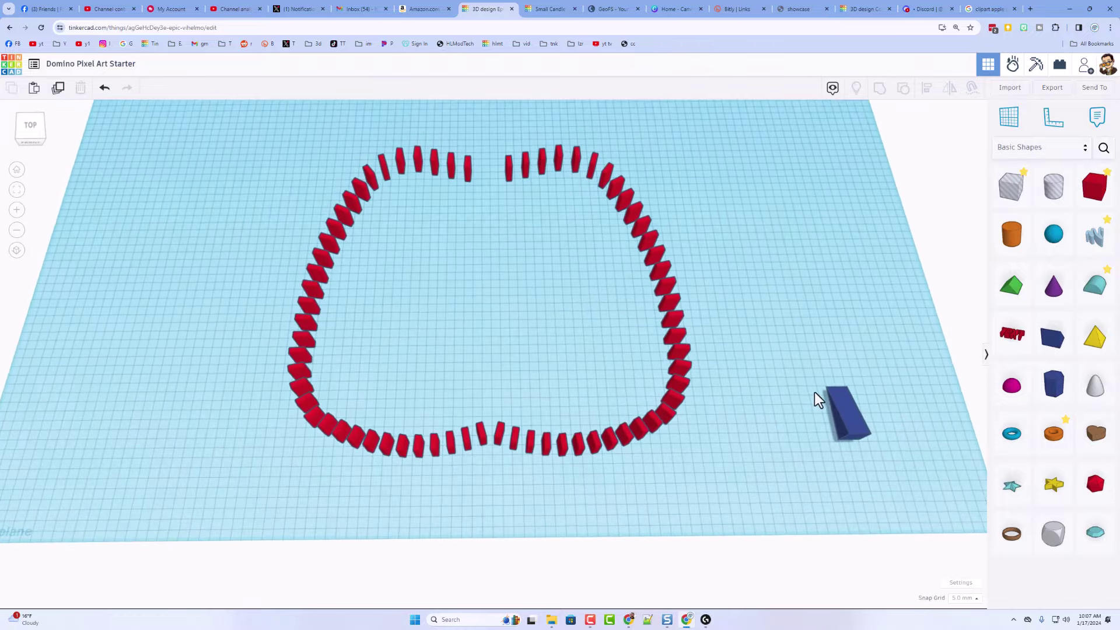
left_click_drag(832, 403, 490, 380)
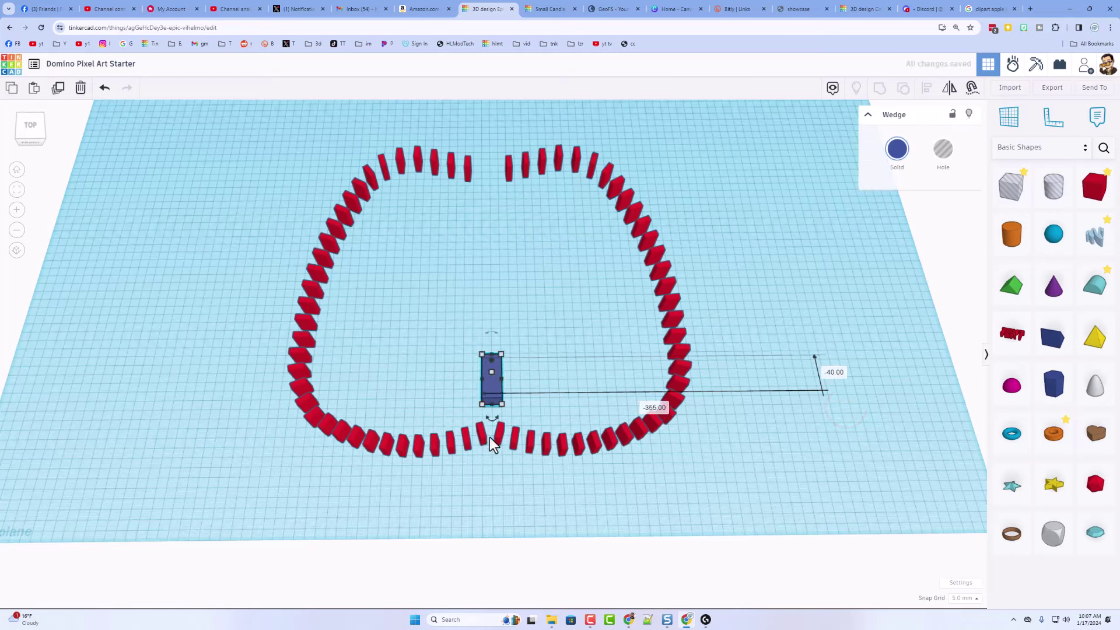
Step: Turn the wedge about 180° and set a sphere on its high end inside the ring
left_click_drag(493, 418, 490, 341)
right_click_drag(519, 392, 379, 243)
left_click(481, 406)
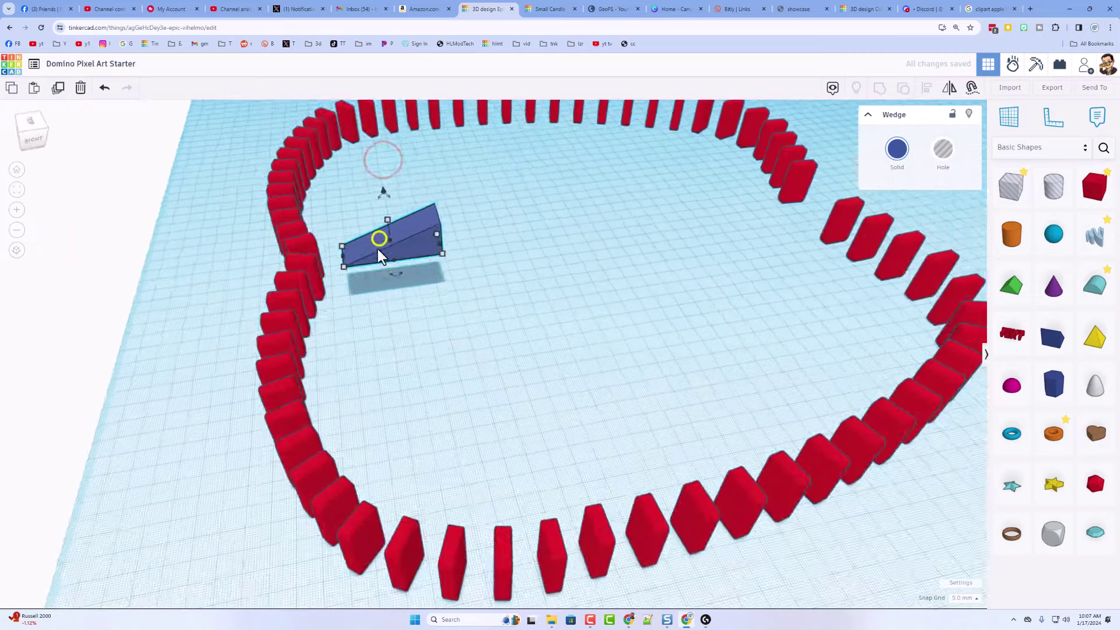
right_click_drag(382, 262, 631, 338)
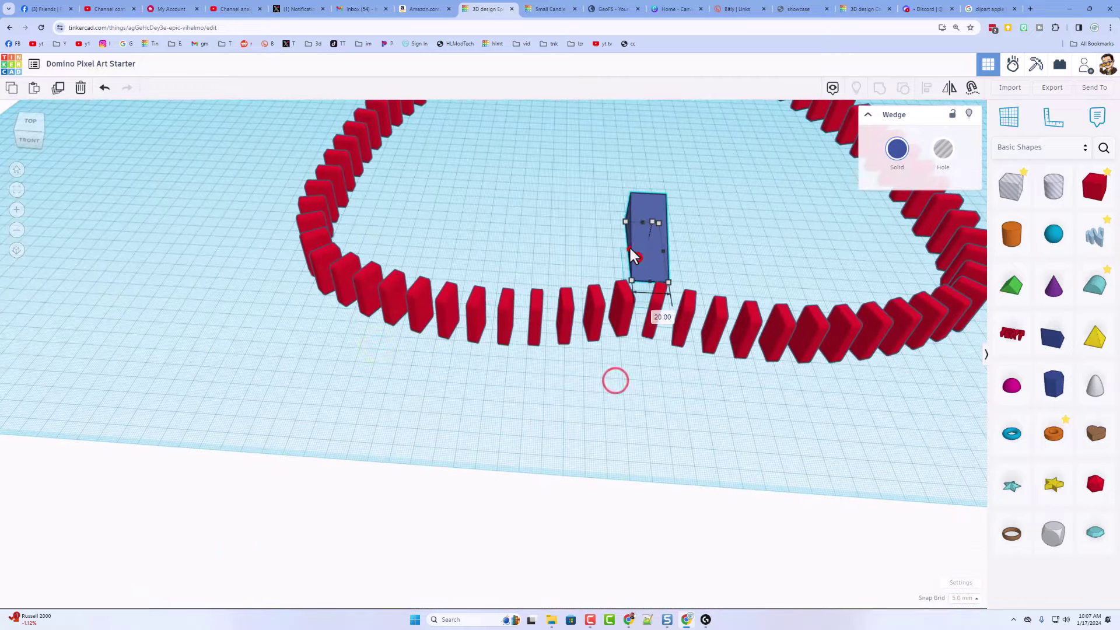
right_click_drag(620, 255, 868, 235)
left_click_drag(1053, 233, 520, 271)
right_click_drag(380, 350, 559, 229)
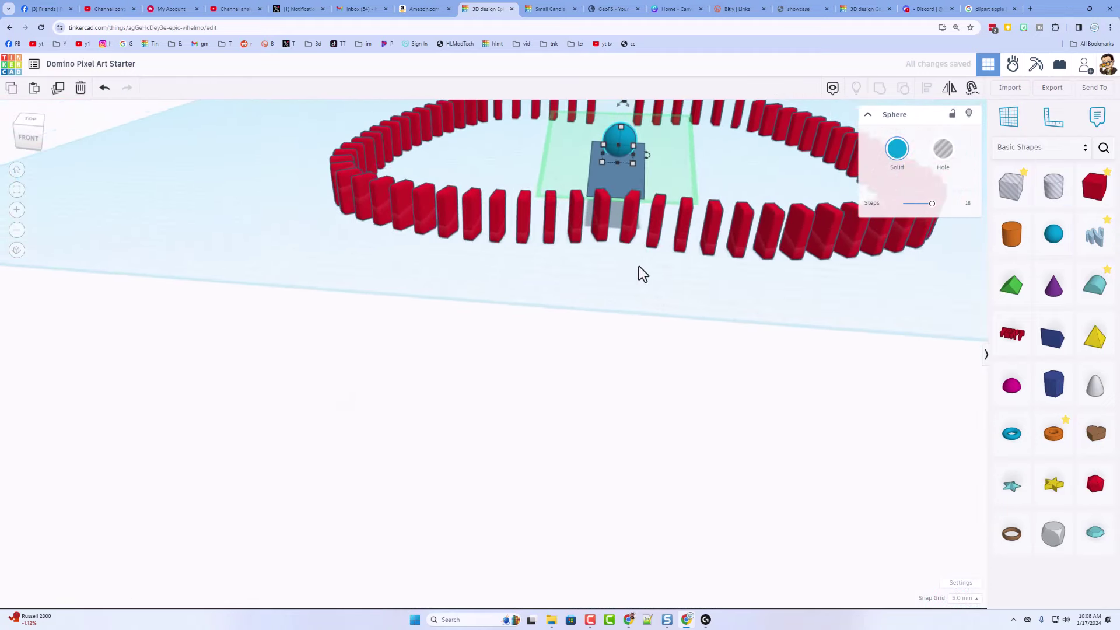
right_click_drag(640, 287, 667, 280)
left_click(663, 272)
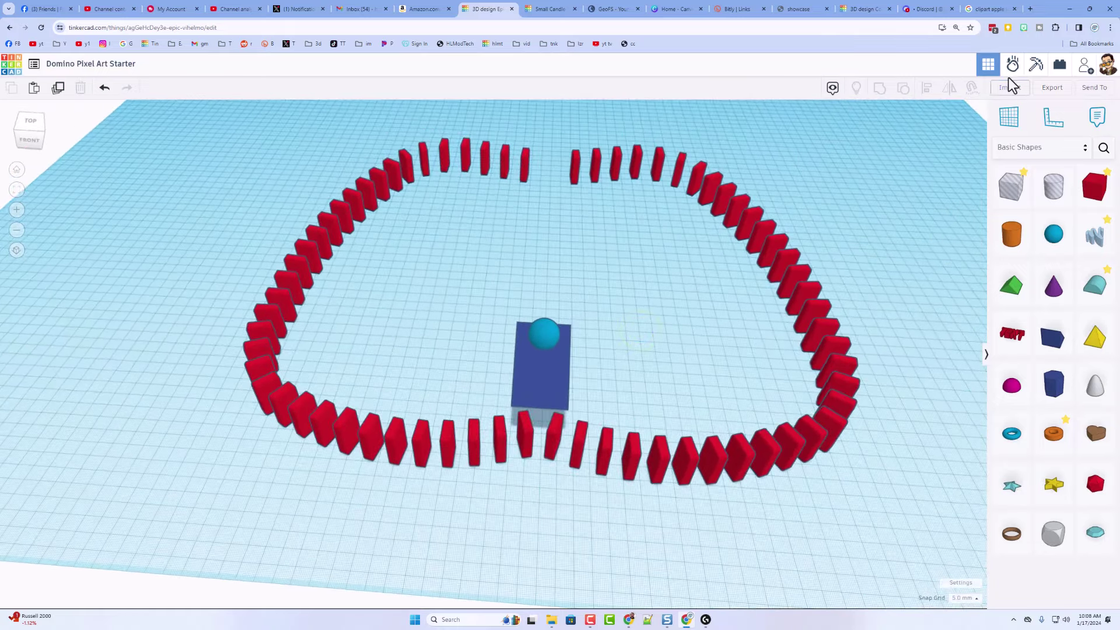
Step: Switch to Sim Lab and make the blue wedge static
left_click(1011, 71)
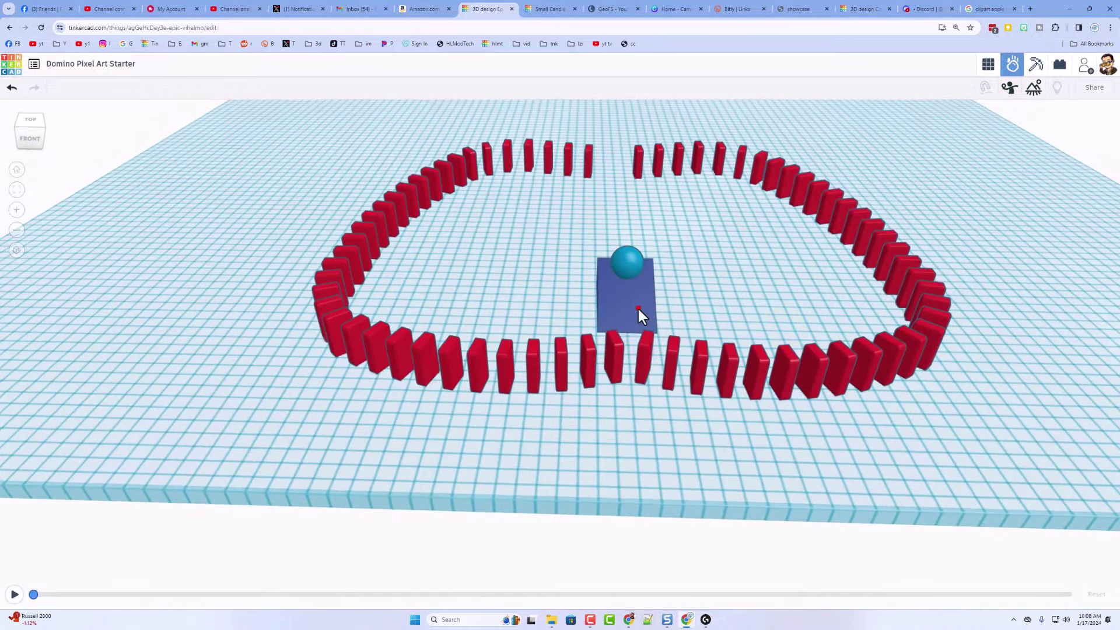
left_click(639, 308)
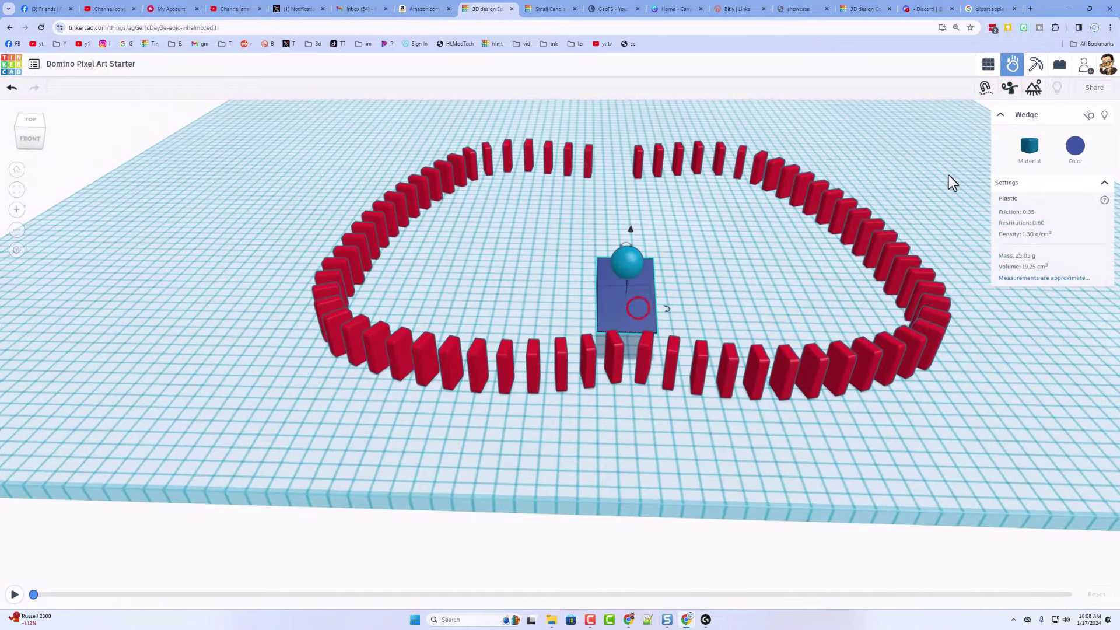
left_click(1089, 115)
Step: Play the simulation, pause, rewind to 0:00, and replay it from a top-down view
left_click(14, 594)
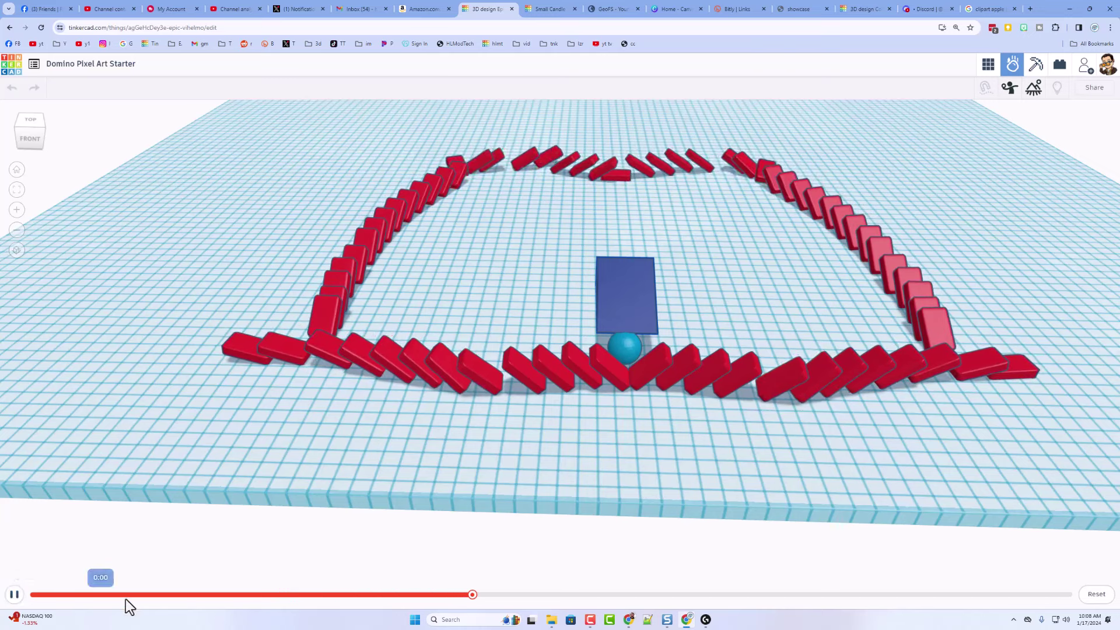
left_click(24, 595)
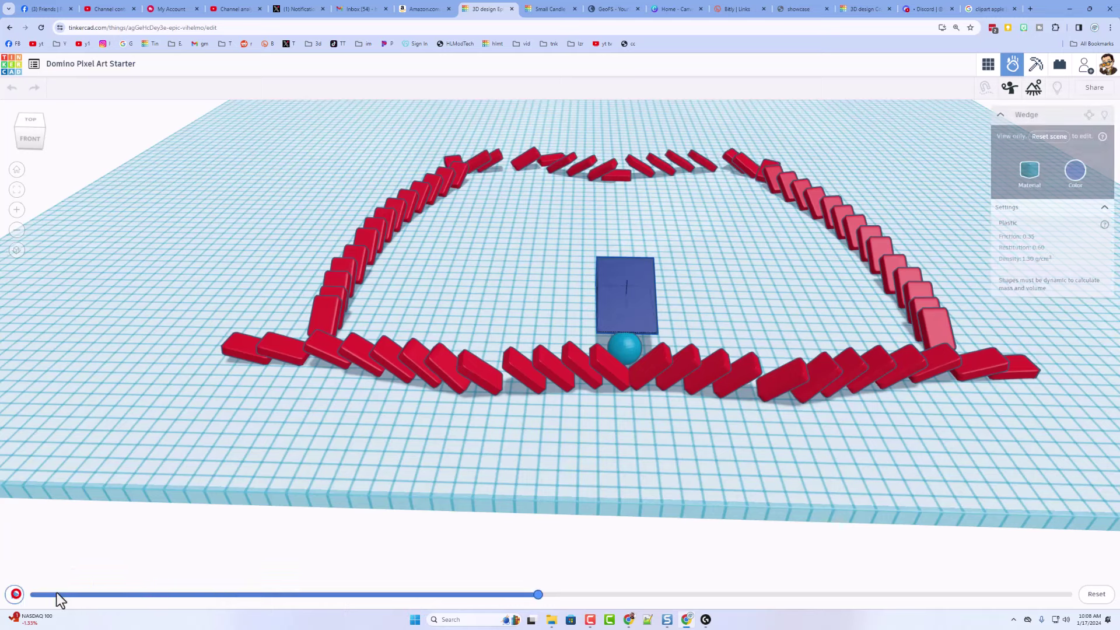
left_click_drag(538, 595, 2, 534)
right_click_drag(289, 339, 642, 373)
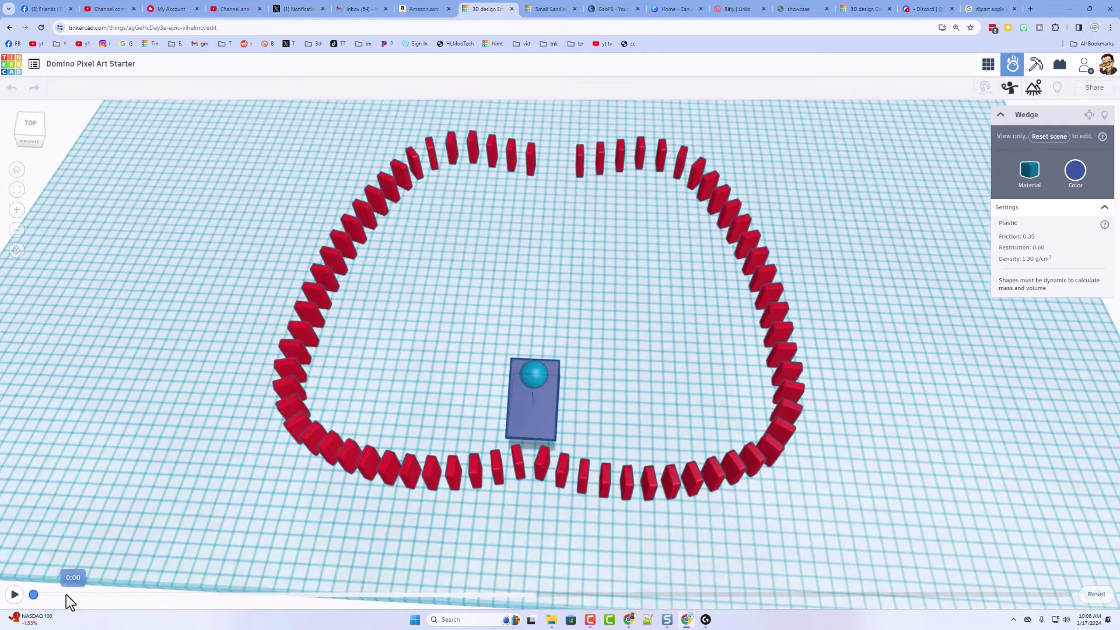
key("space")
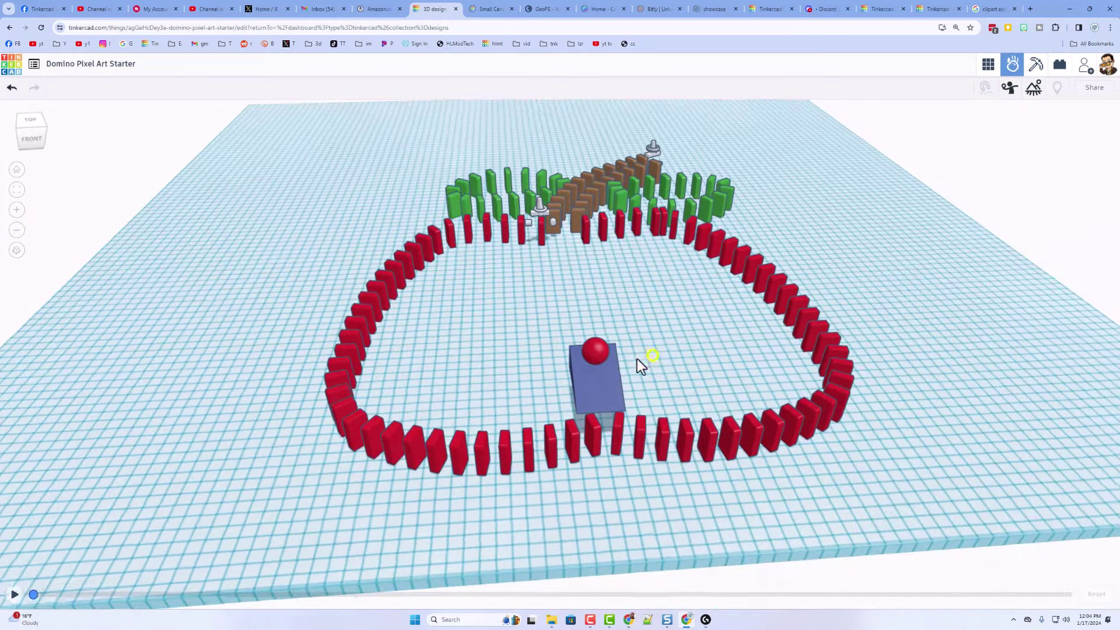
Step: Play and scrub through the apple domino simulation, then return to the 3D design editor
key("space")
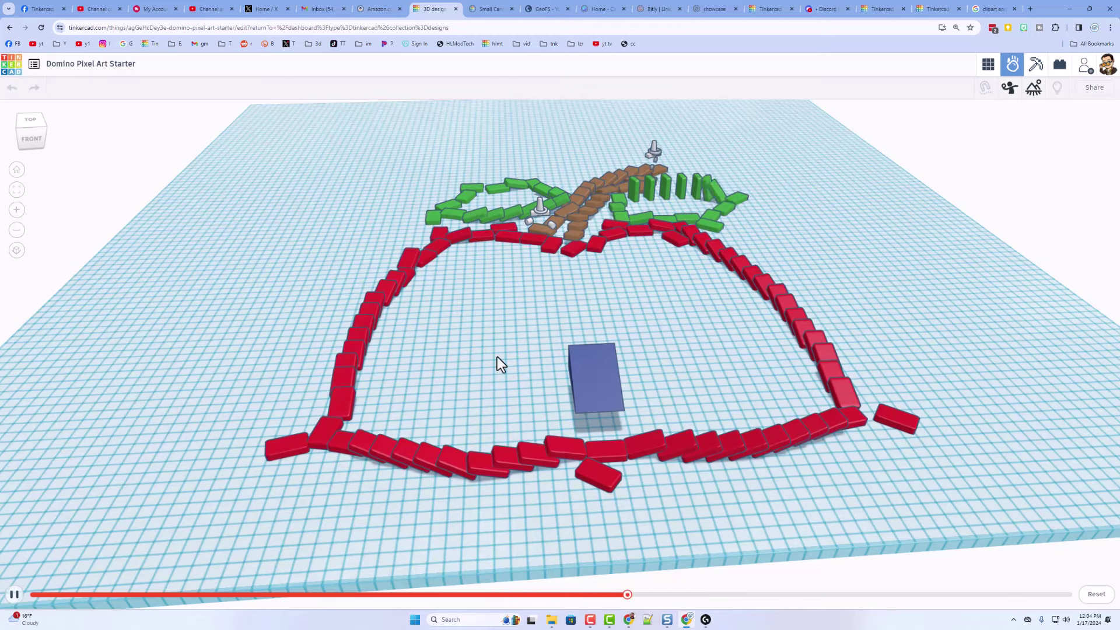
scroll(468, 353, "up", 3)
key("space")
left_click_drag(167, 586, 438, 604)
right_click_drag(527, 380, 559, 365)
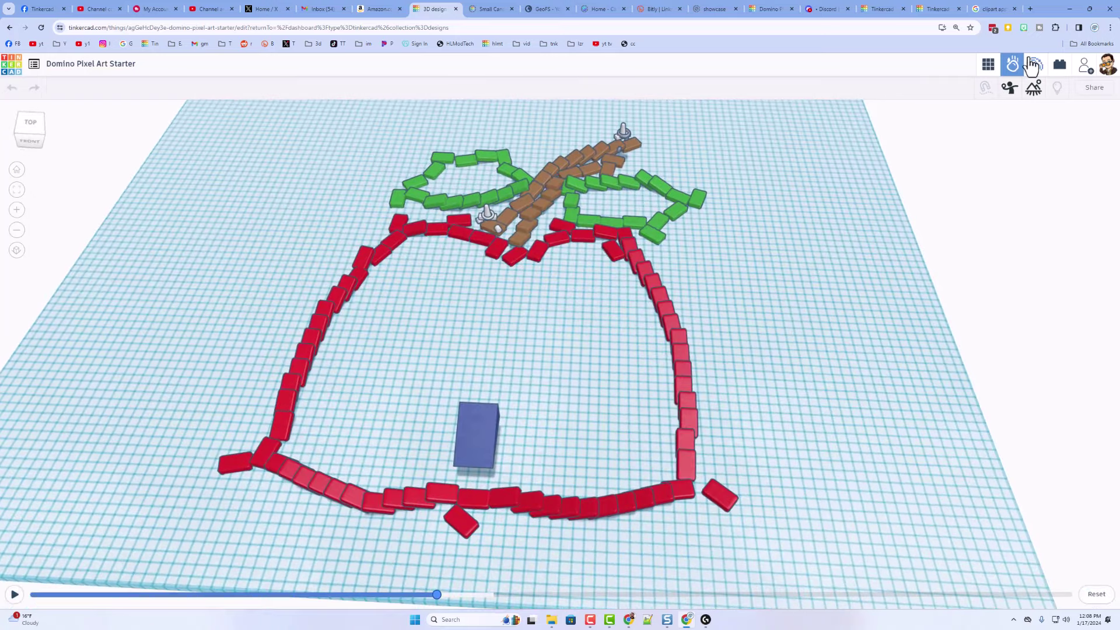
left_click(989, 64)
Step: Generate a new collaborate link for the apple design and copy it
right_click_drag(651, 266, 671, 277)
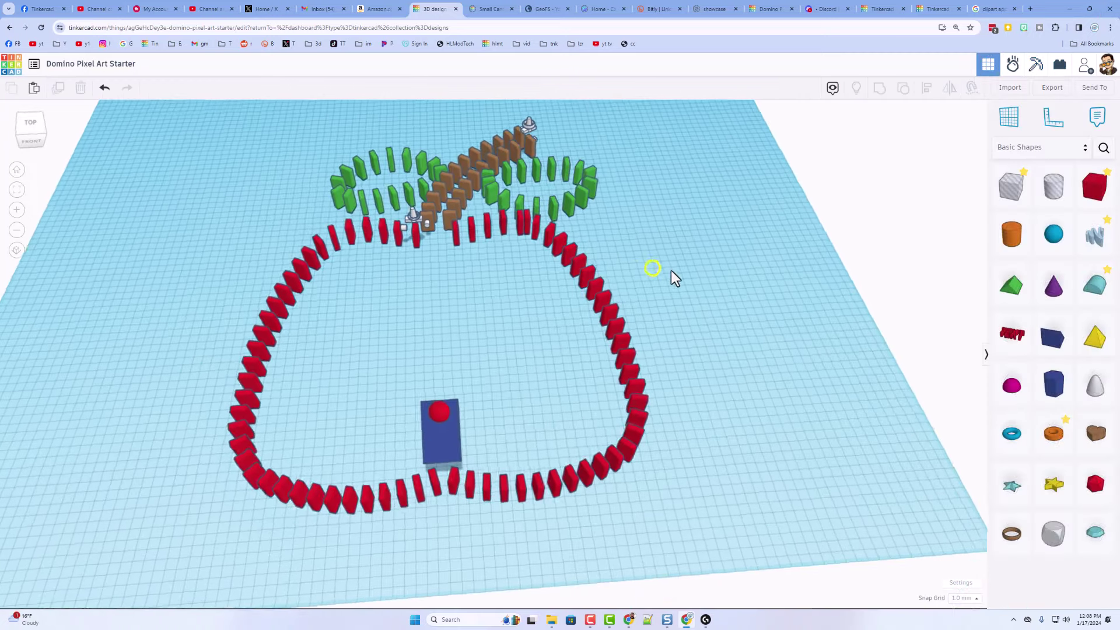
right_click_drag(461, 247, 441, 285)
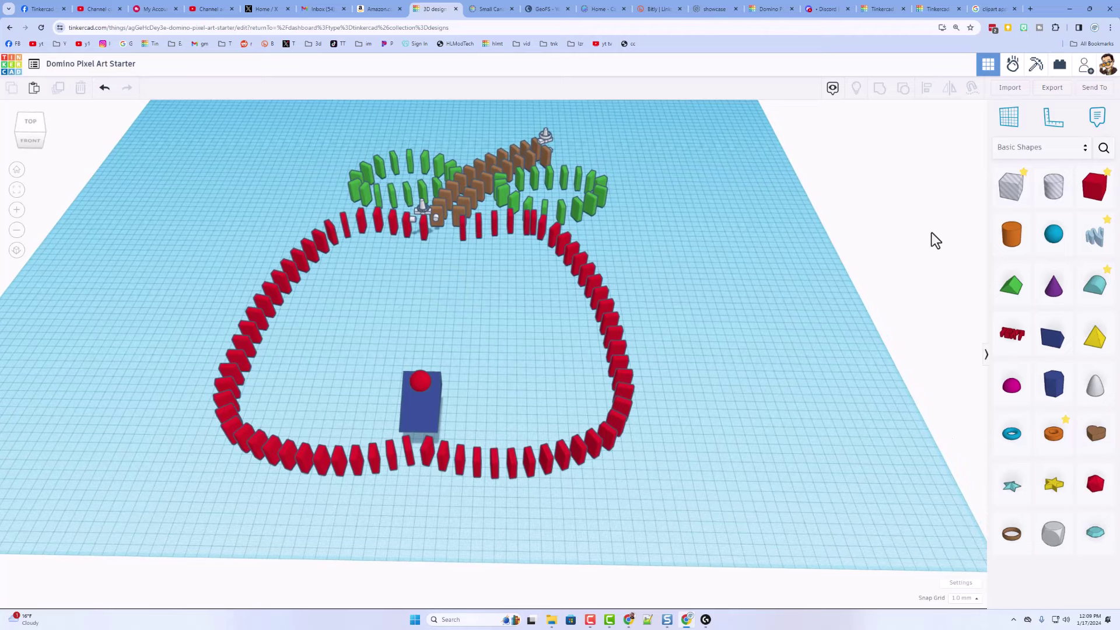
left_click(1086, 71)
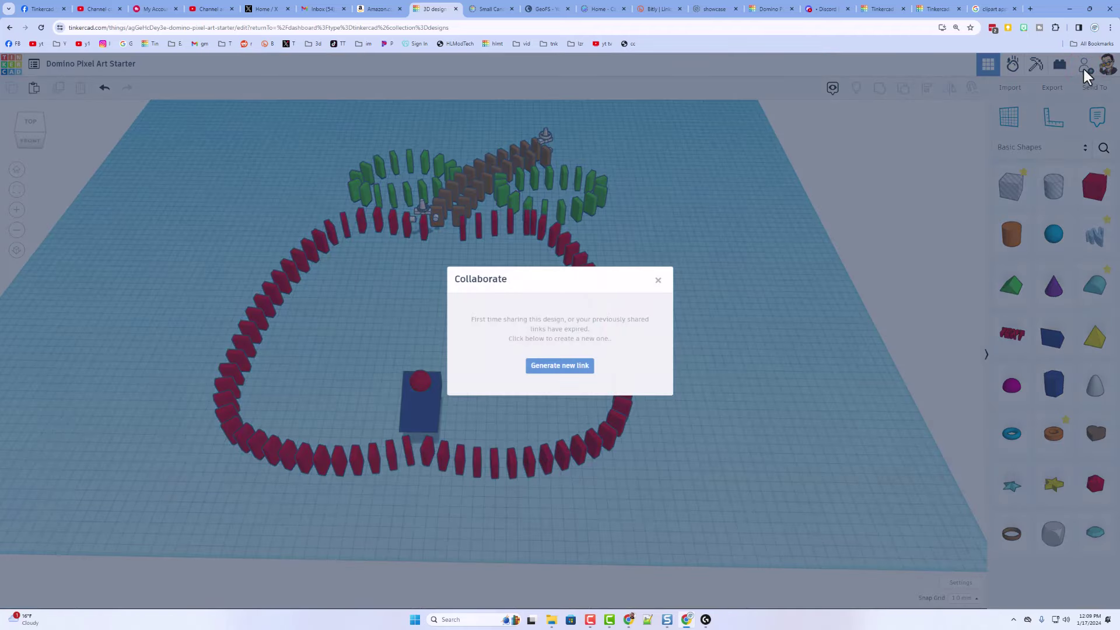
left_click(553, 364)
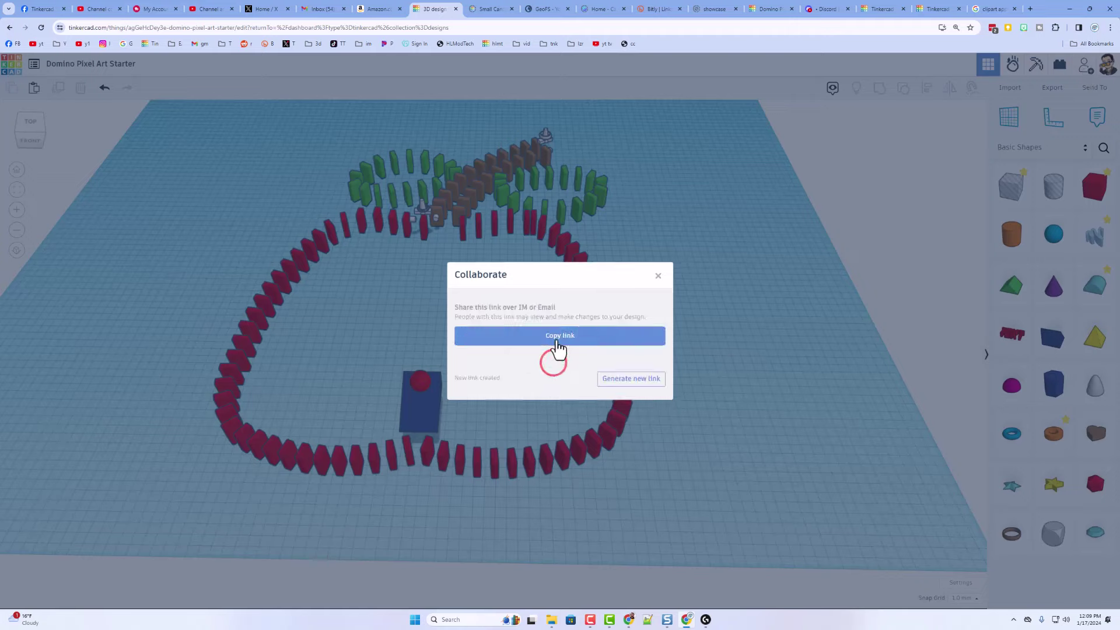
left_click(558, 338)
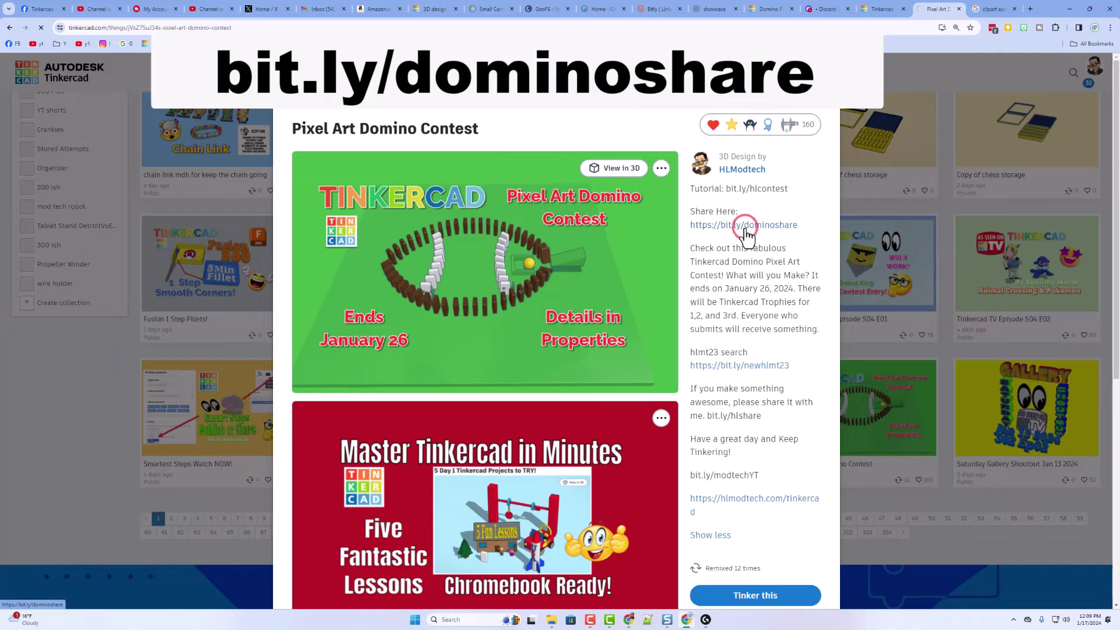
Step: Open the Domino Share Collector form and paste the copied design link
left_click(745, 225)
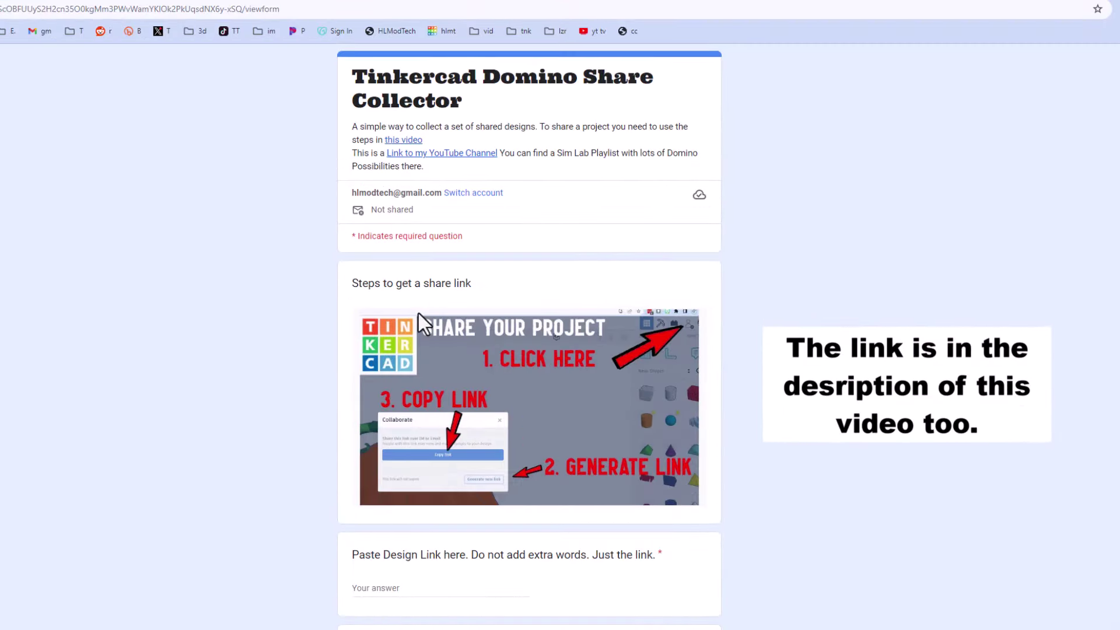
left_click(375, 588)
key("ctrl+v")
scroll(522, 540, "down", 3)
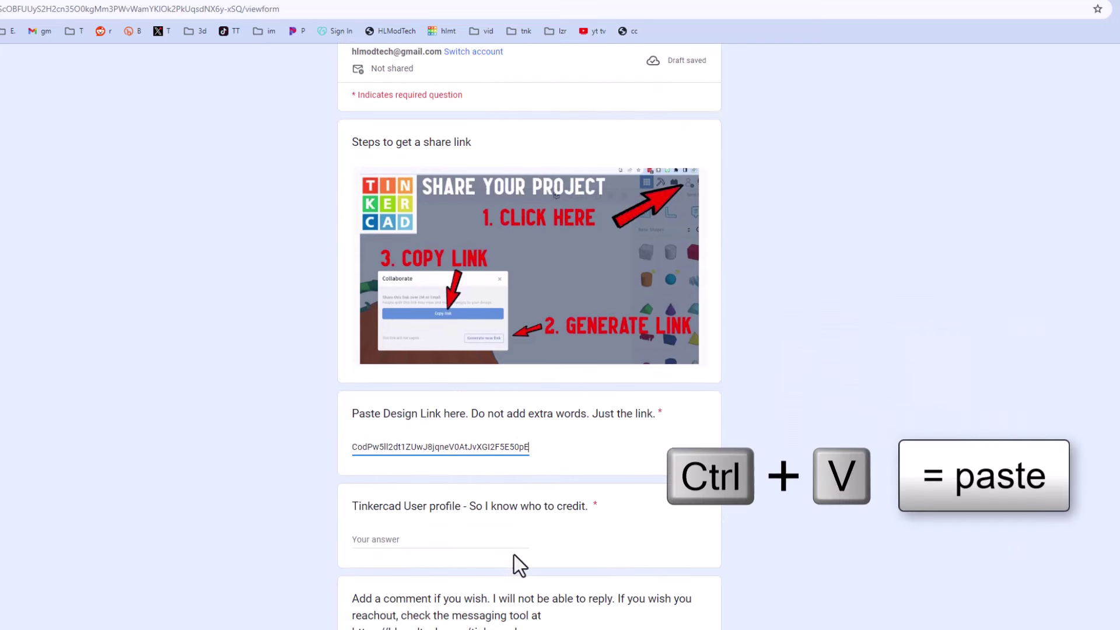
Step: Enter the Tinkercad user profile name in the profile answer field
left_click(415, 546)
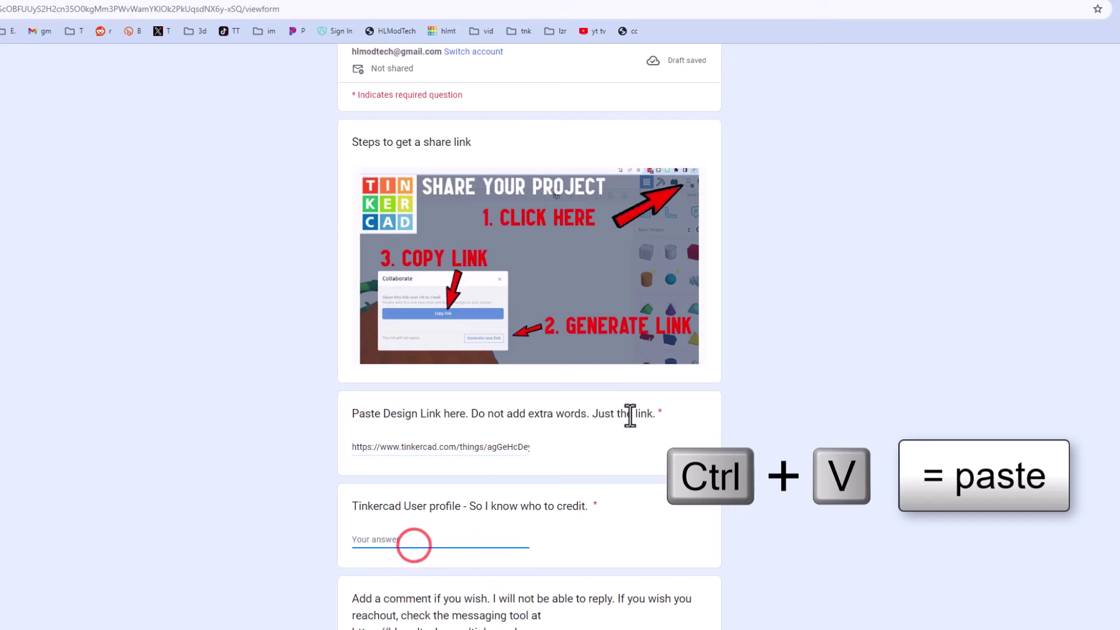
left_click(407, 541)
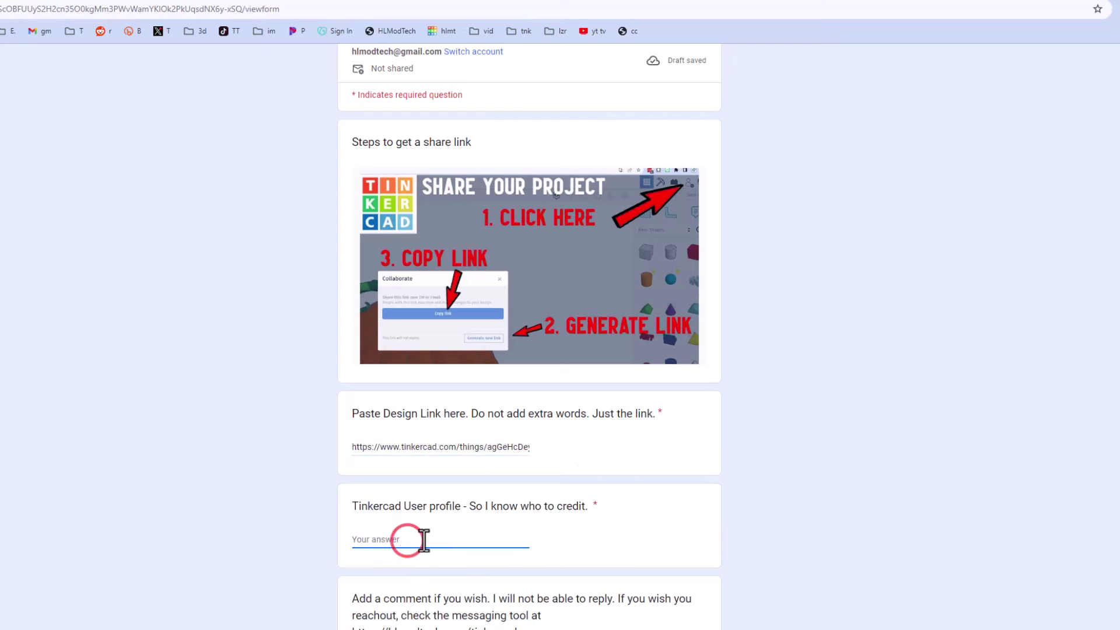
type("HLModTech")
left_click(493, 524)
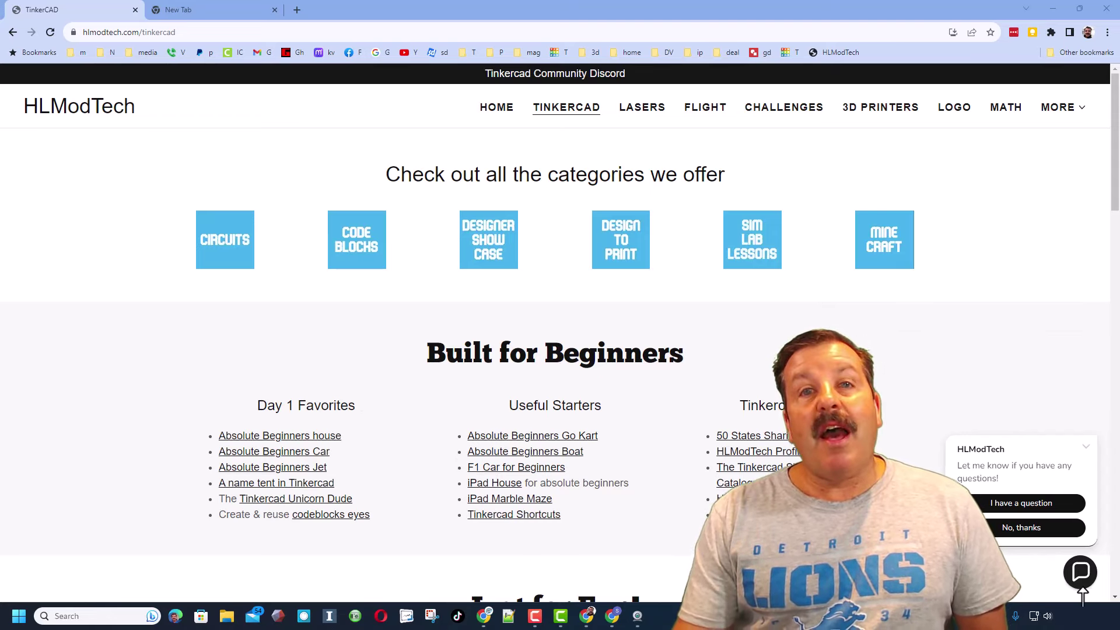
Step: Open the Contact Us chat on the Tinkercad page and close it again
left_click(1080, 573)
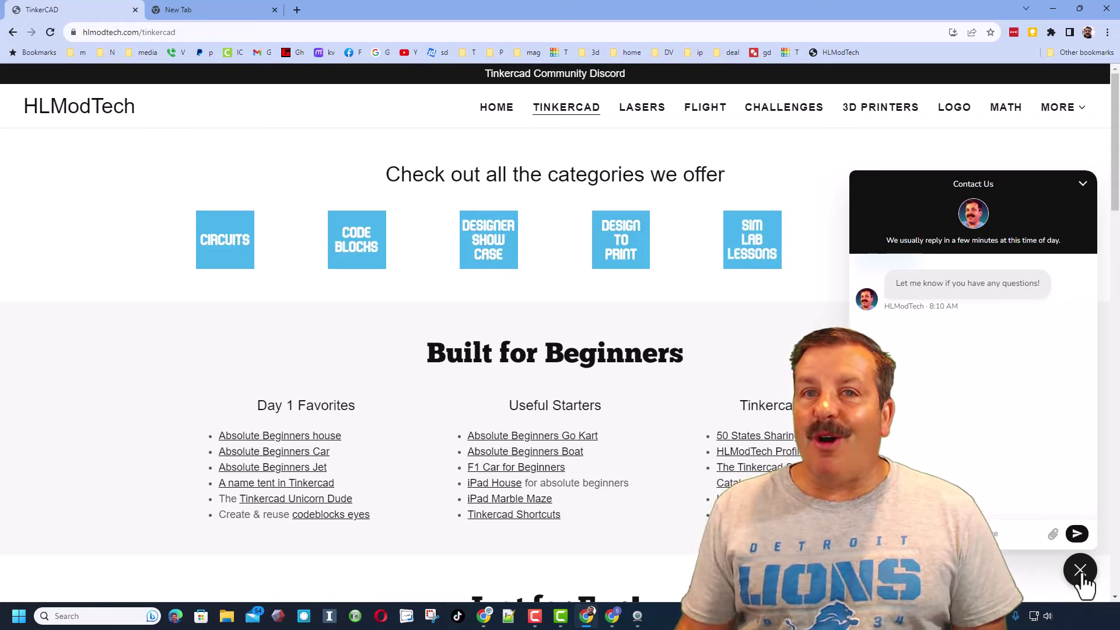
left_click(1080, 571)
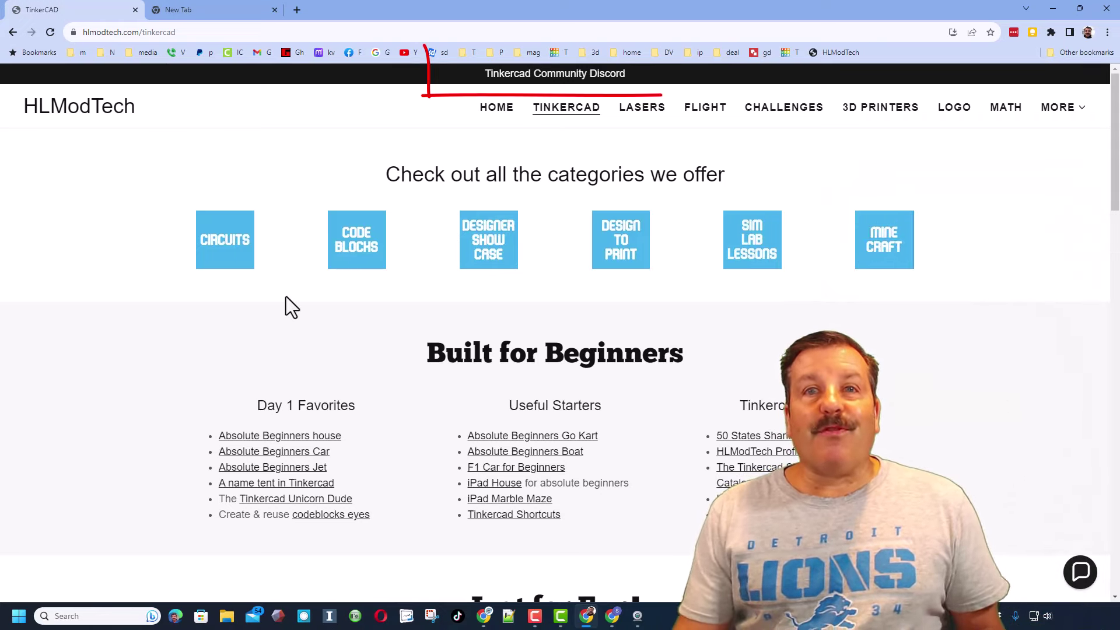
Step: Open the Tinkercad Community Discord invite, then switch back to the HLModTech Tinkercad tab
left_click(550, 75)
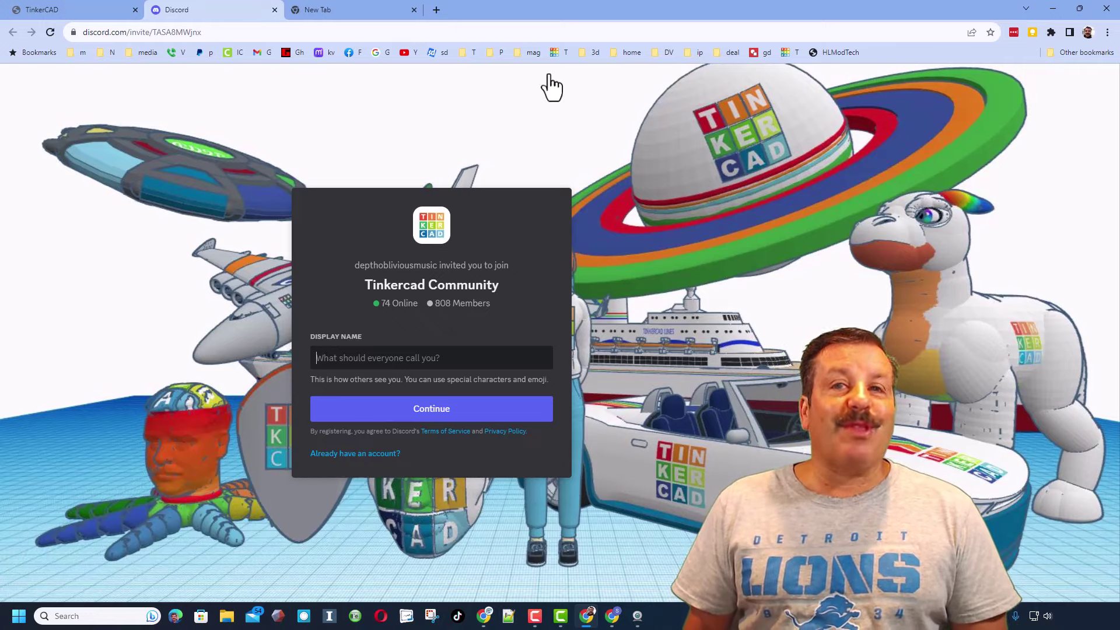
key("ctrl+shift+Tab")
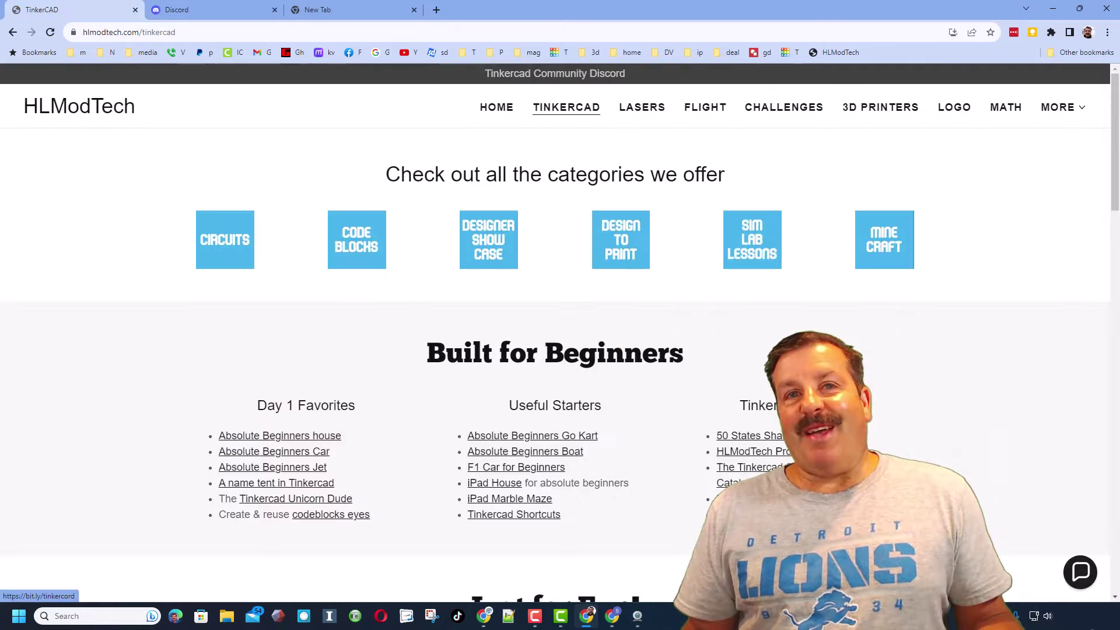